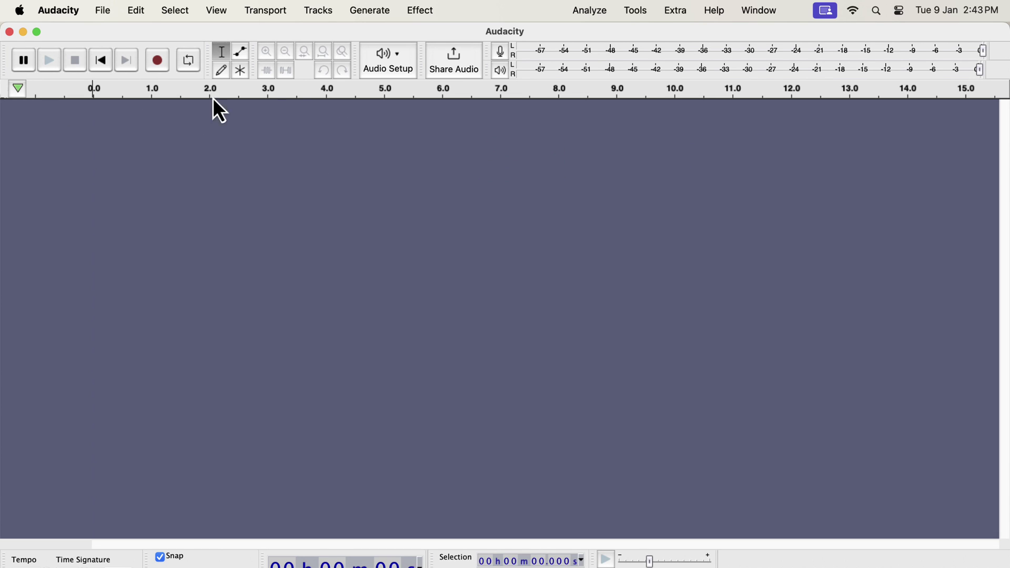
Step: Open Audio Setup and review the recording devices listed under Recording Device
left_click(389, 61)
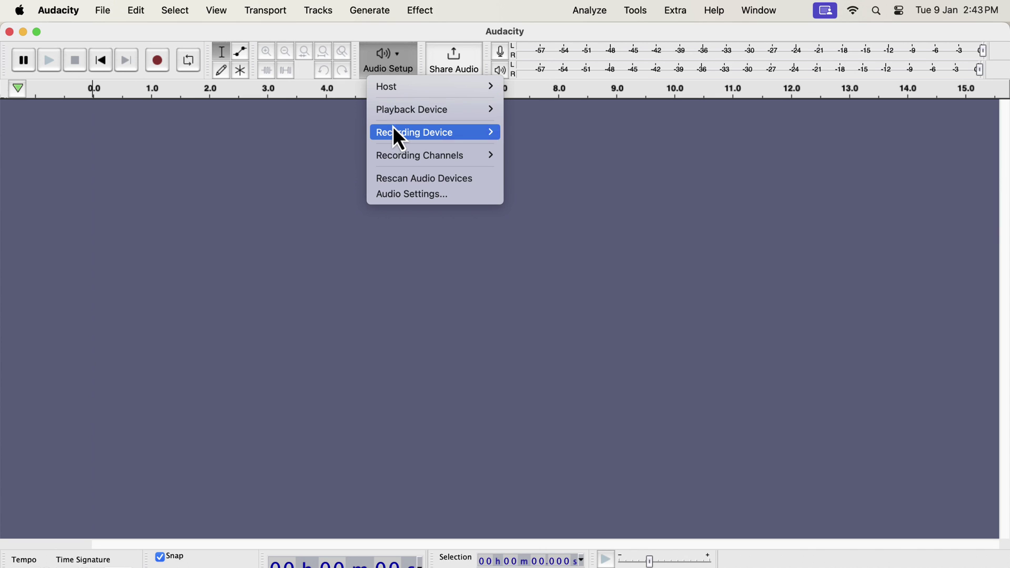
mouse_move(394, 132)
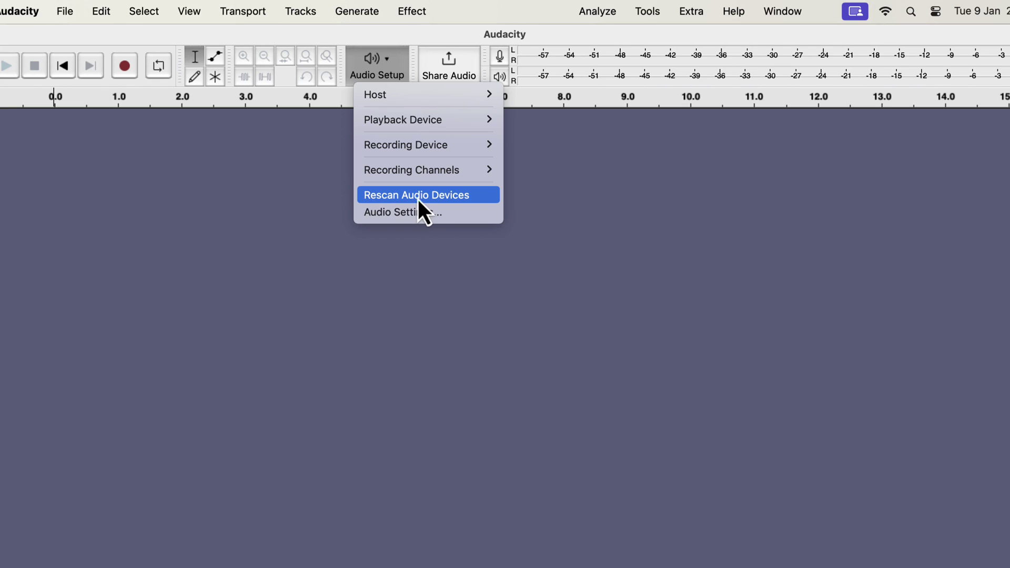
Step: Rescan audio devices and set the recording device to the Samson C01U Pro Mic
left_click(476, 200)
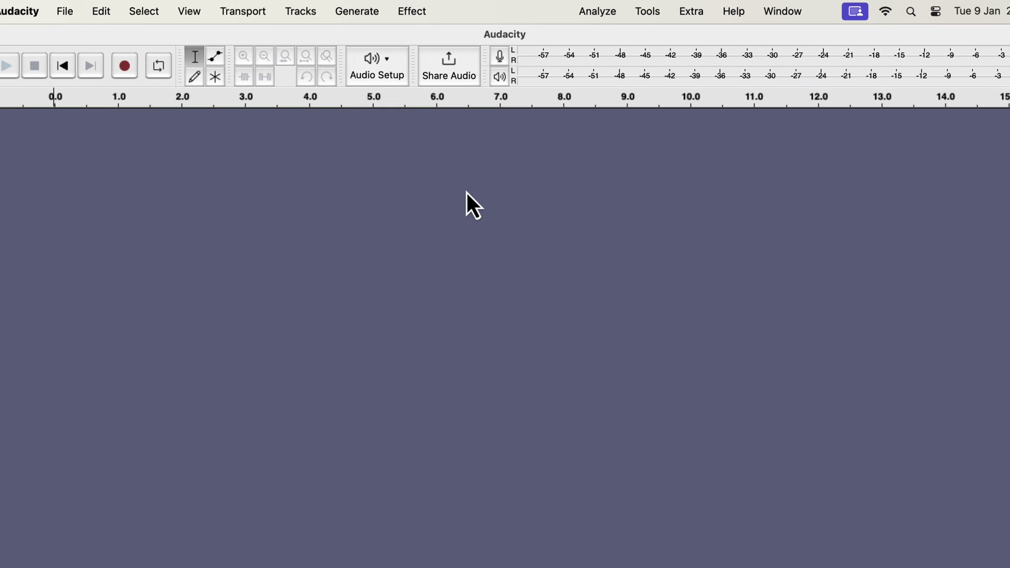
left_click(382, 81)
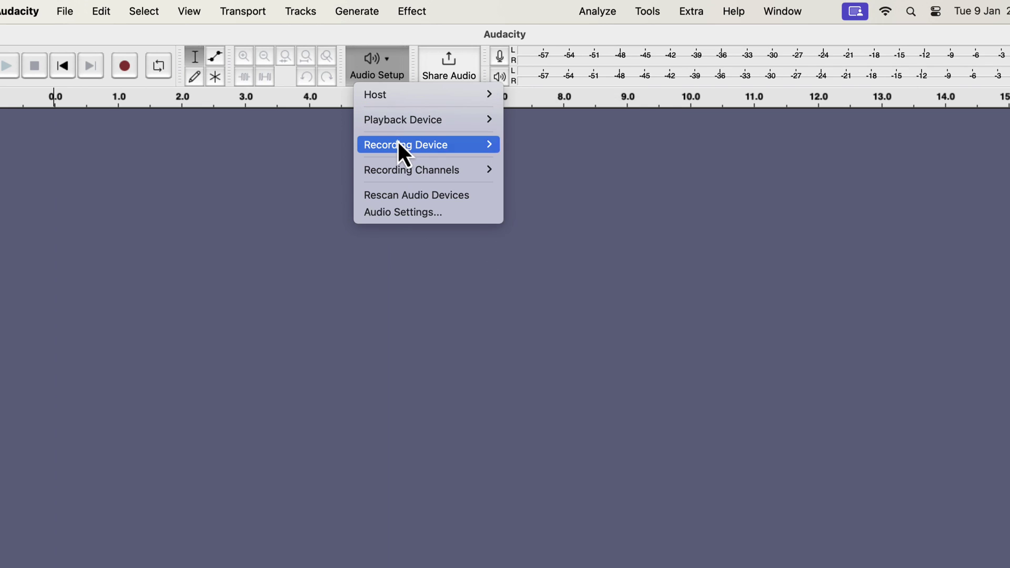
mouse_move(398, 143)
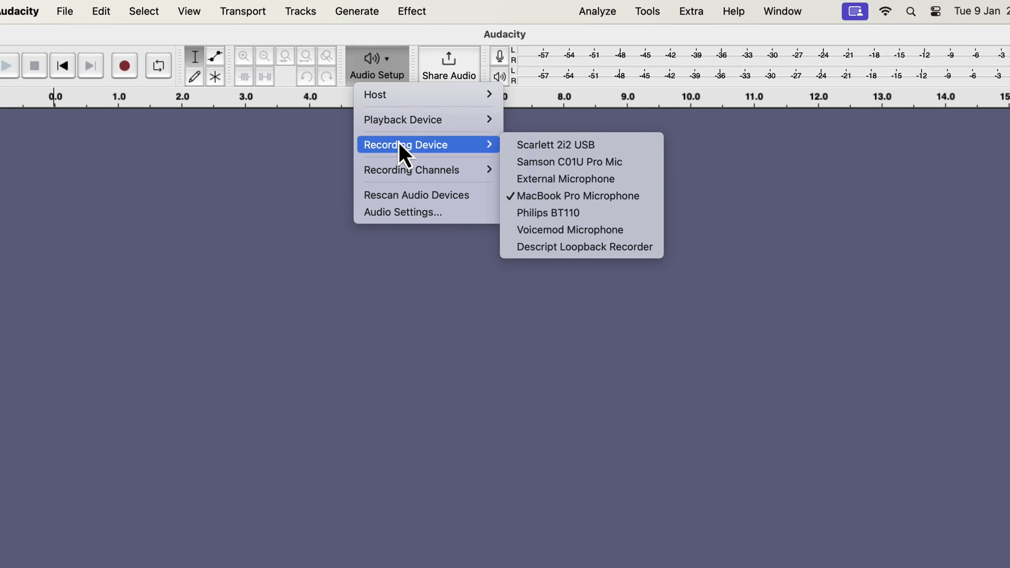
left_click(641, 169)
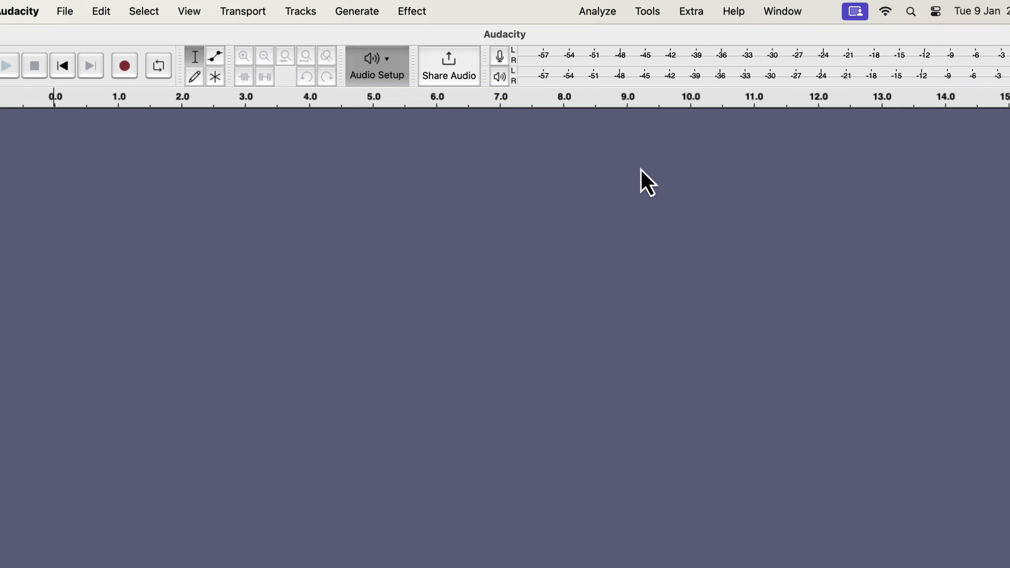
Step: Confirm the Samson C01U Pro Mic is checked as the recording device
left_click(374, 74)
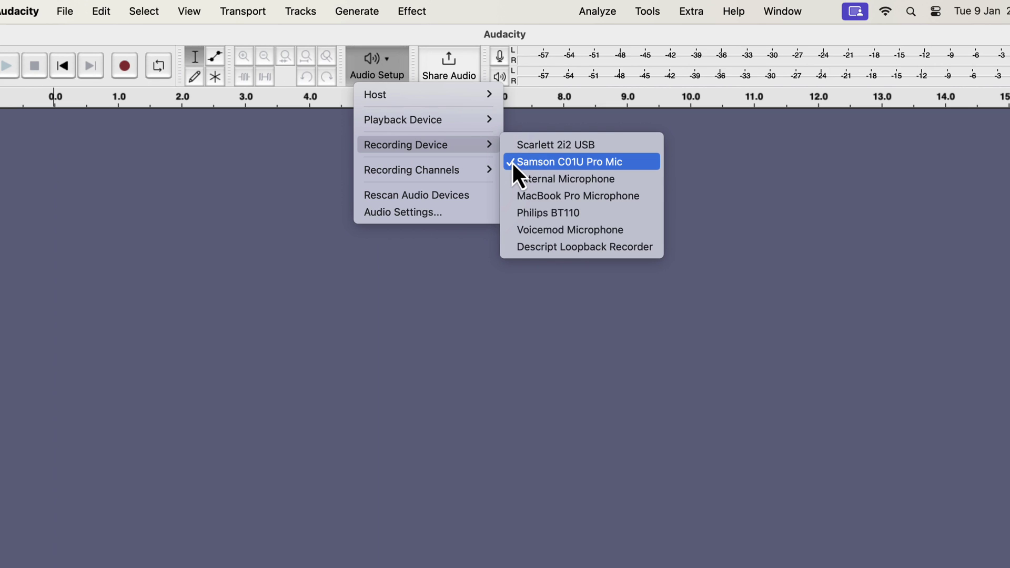
left_click(624, 164)
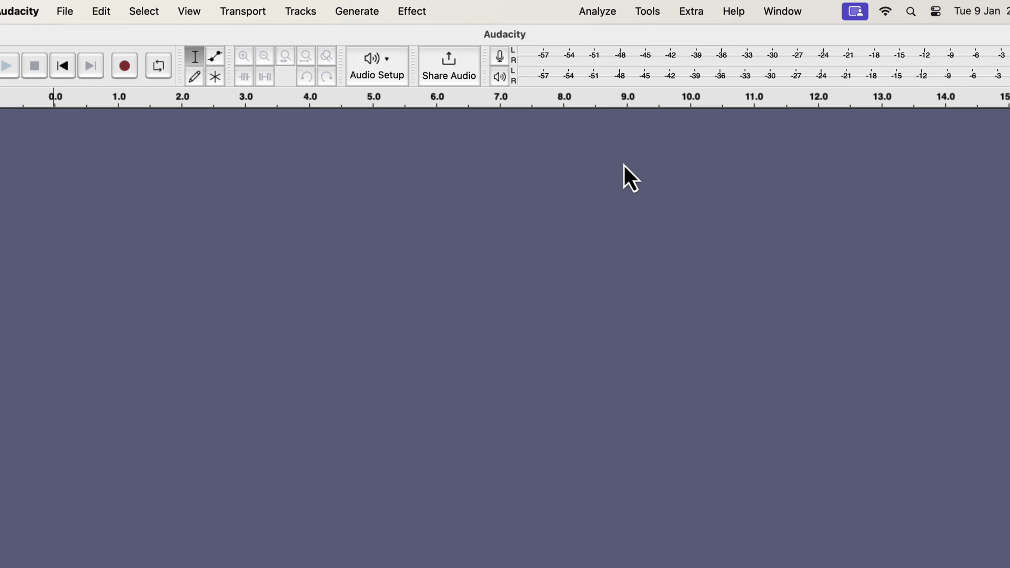
left_click(377, 74)
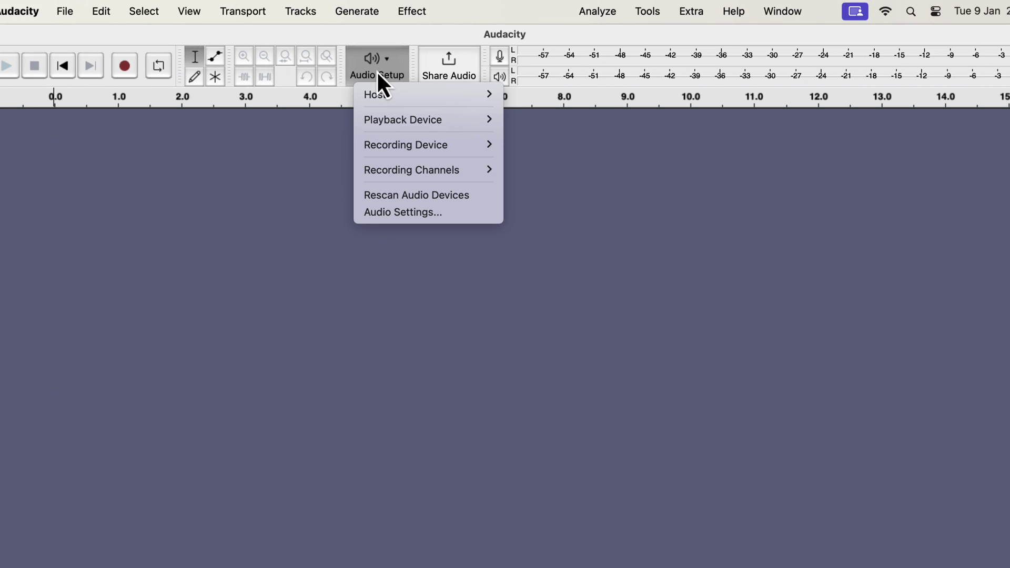
mouse_move(397, 148)
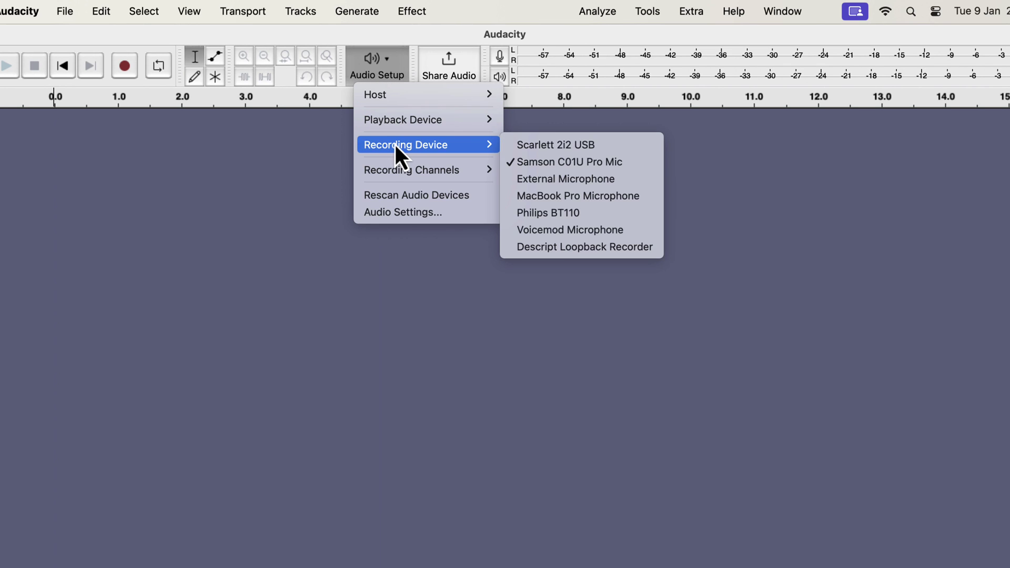
Step: Keep the Samson mic selected and show the Device Toolbar from View > Toolbars
left_click(518, 168)
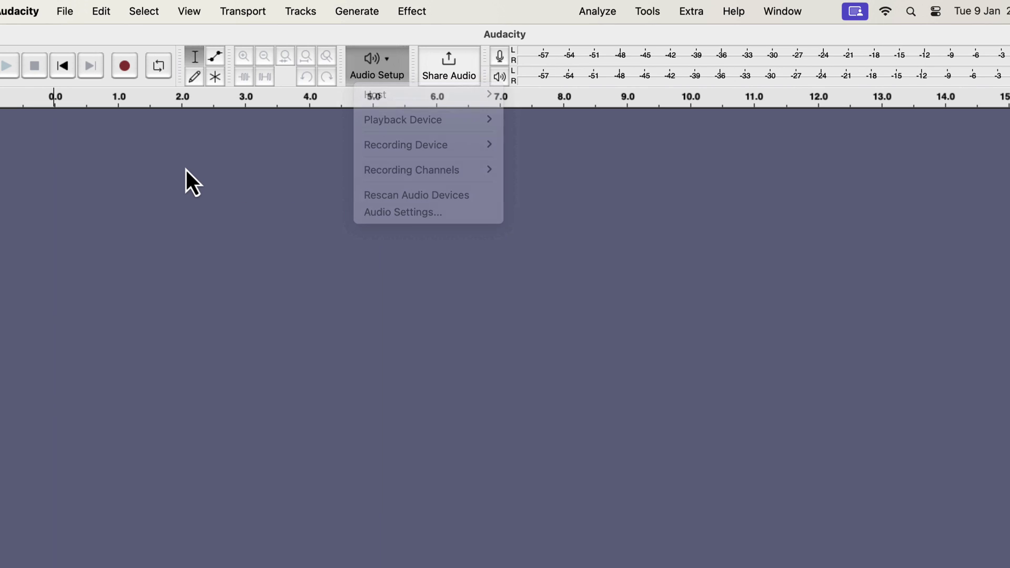
left_click(189, 12)
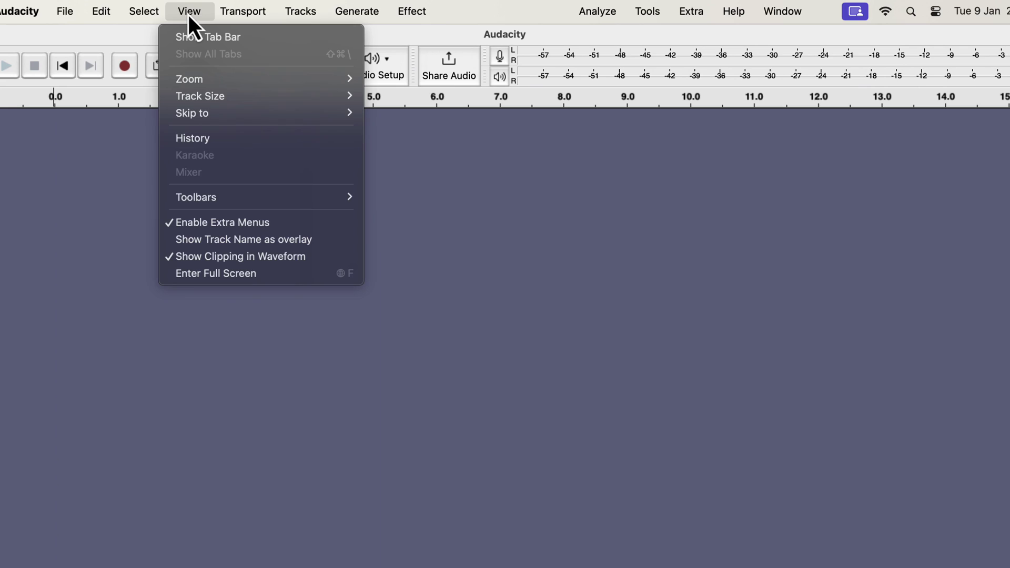
mouse_move(197, 195)
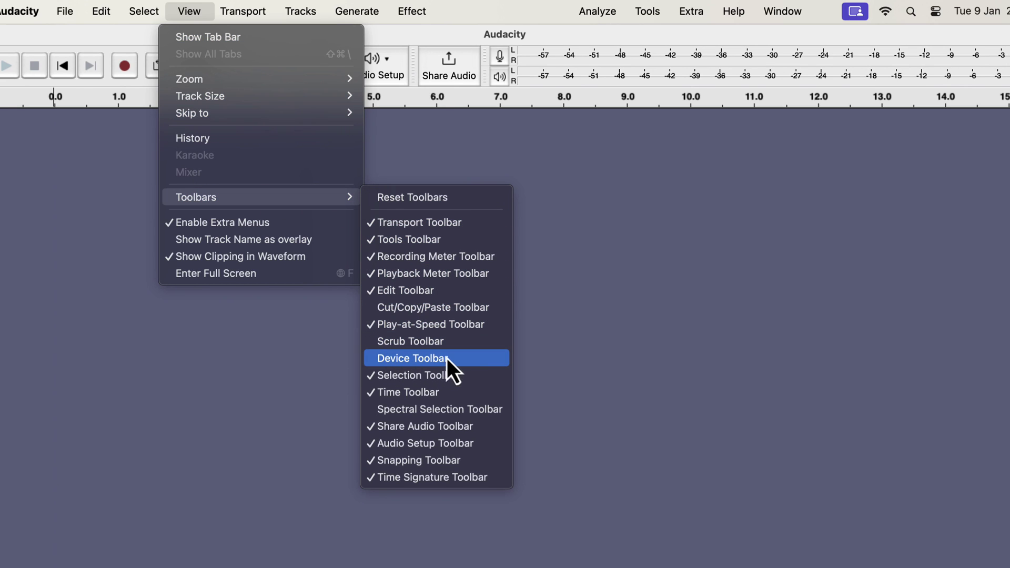
left_click(461, 362)
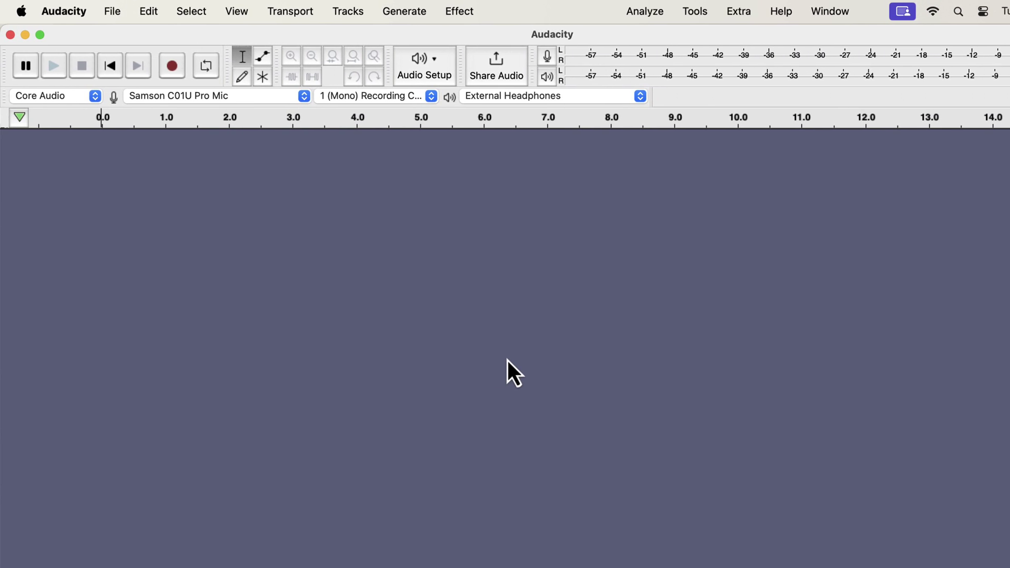
Step: Check the recording device list and the recording channel choices in the Device Toolbar
left_click(262, 99)
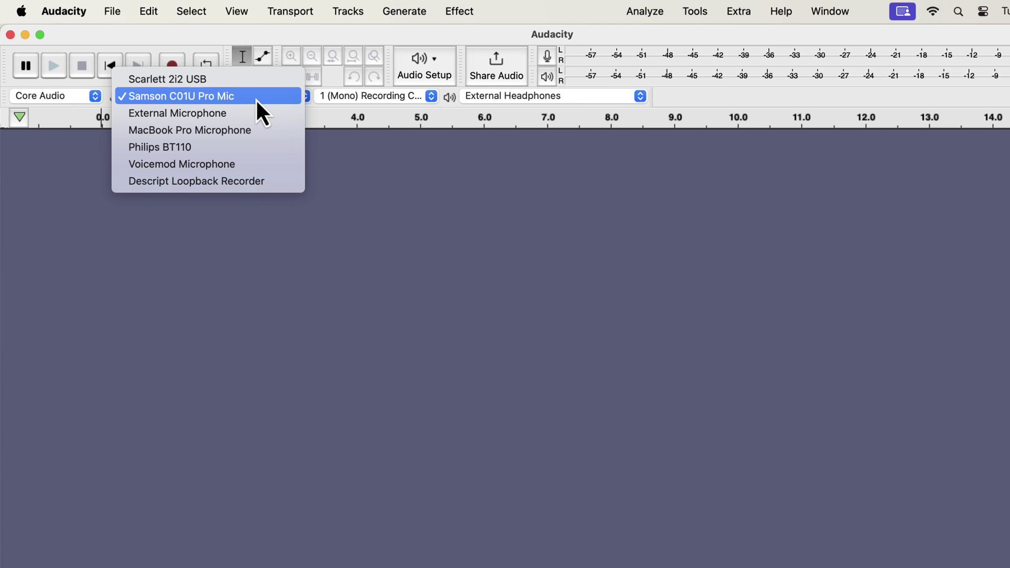
left_click(372, 97)
left_click(372, 96)
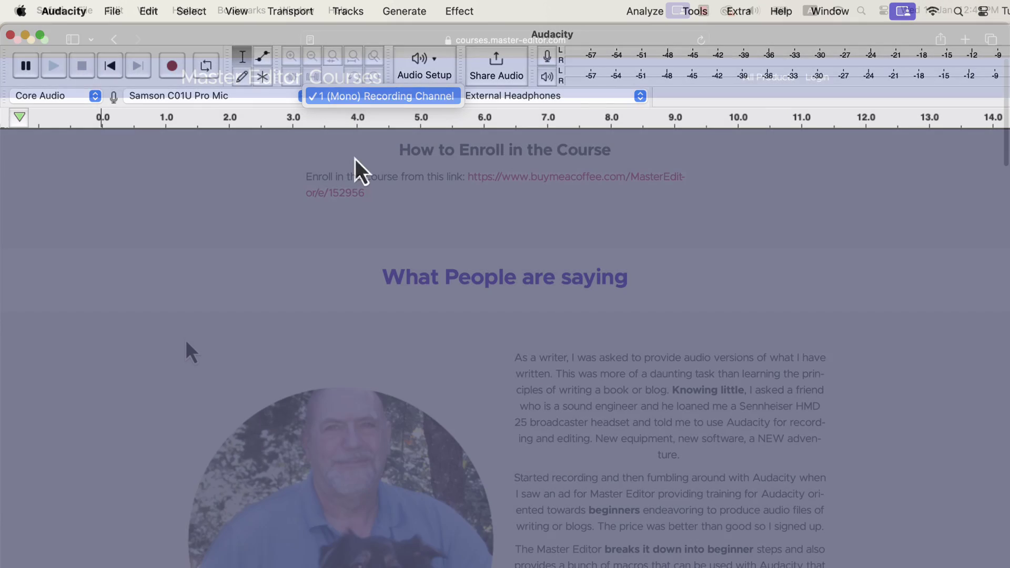
Step: Scroll through the Audacity for Beginners curriculum and expand it to show more lessons
scroll(185, 341, "down", 6)
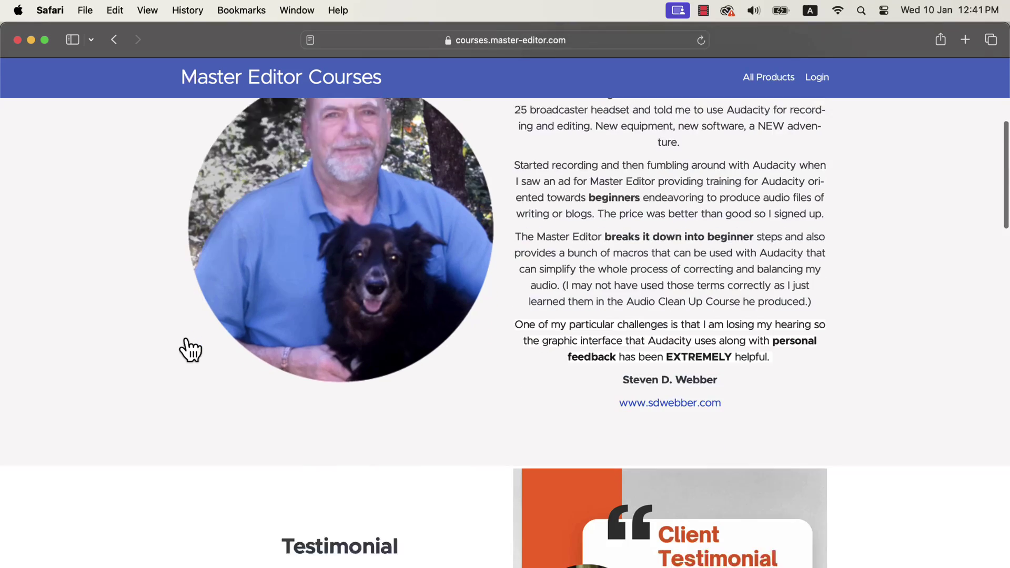
scroll(186, 342, "down", 4)
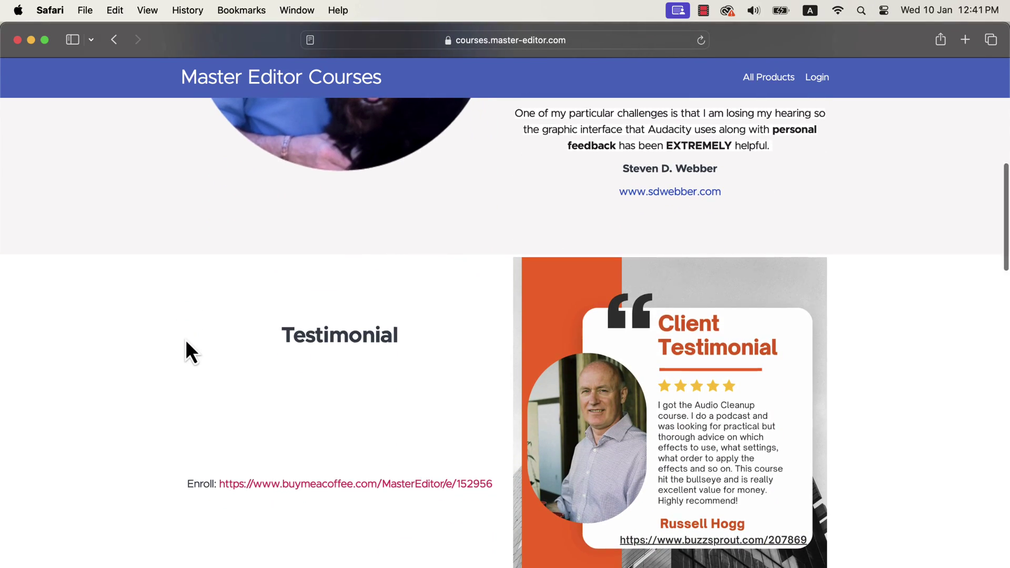
scroll(186, 341, "down", 8)
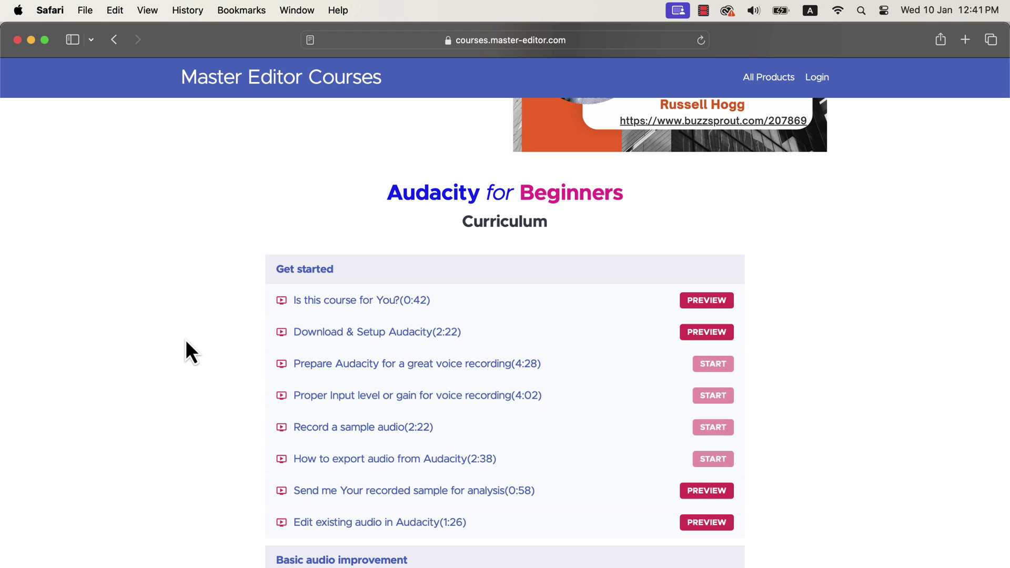
scroll(186, 342, "down", 5)
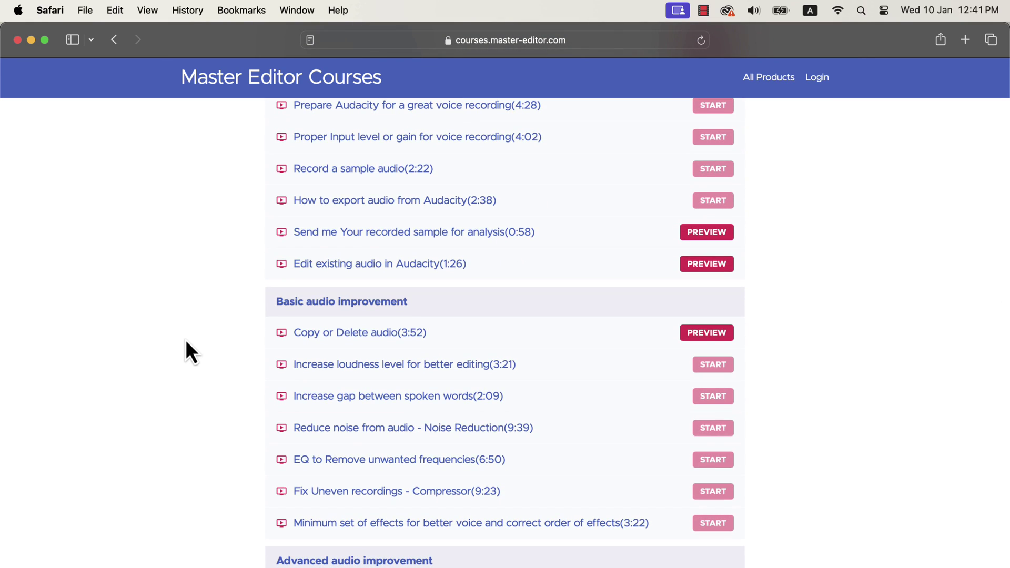
scroll(185, 342, "down", 5)
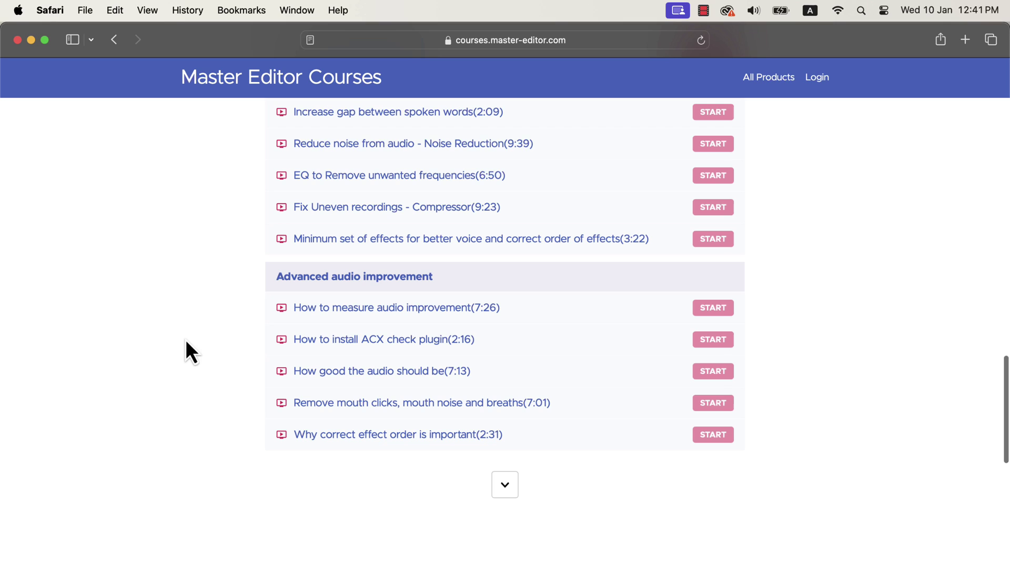
left_click(506, 487)
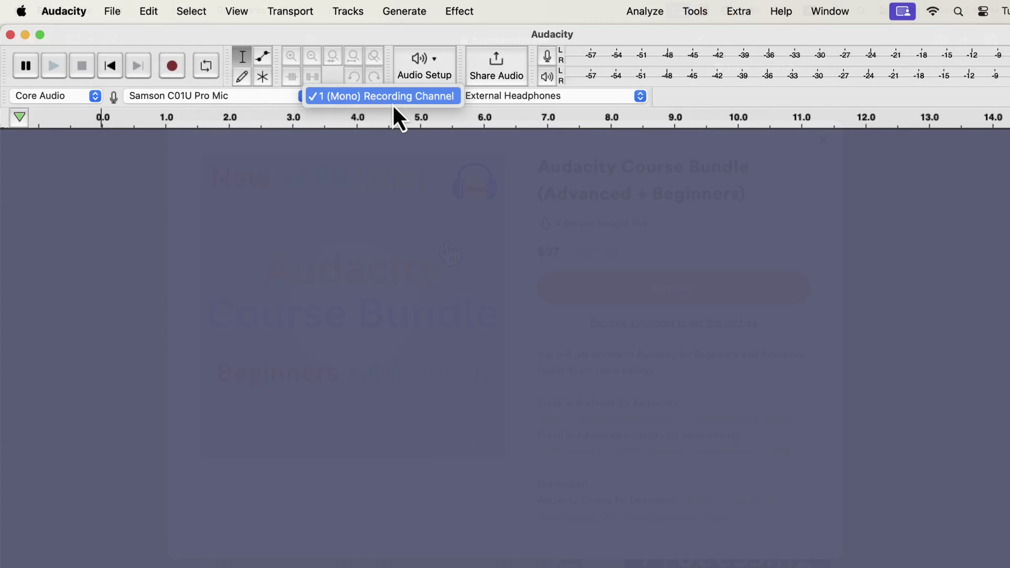
Step: Switch the recording device to Scarlett 2i2 USB and rescan audio devices
left_click(241, 107)
left_click(241, 106)
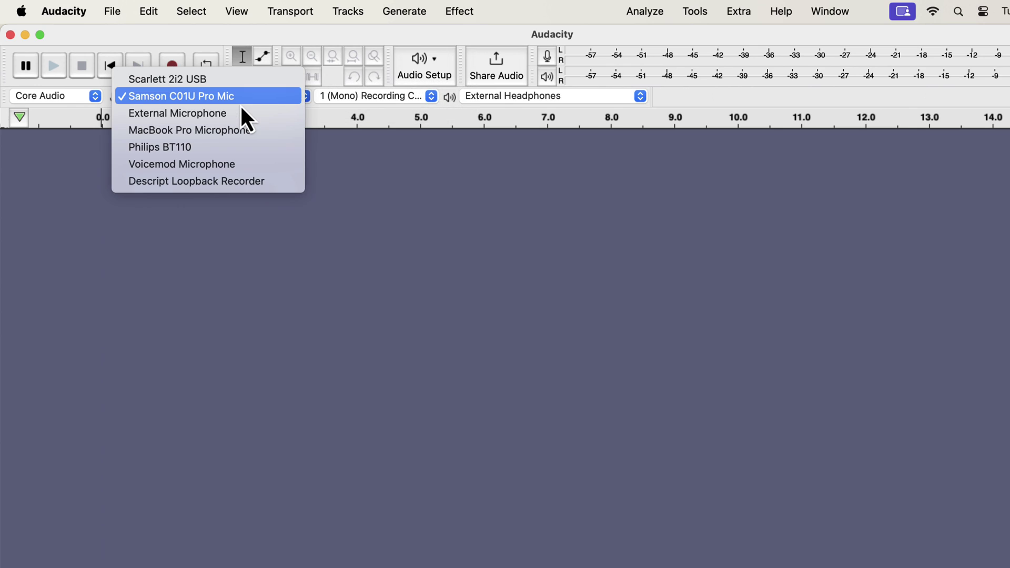
left_click(186, 83)
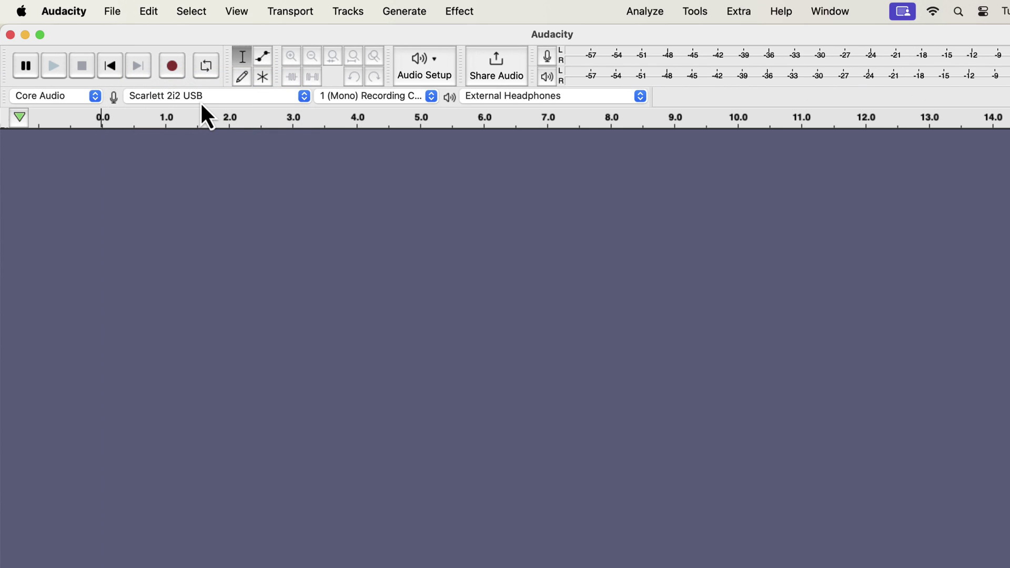
left_click(426, 68)
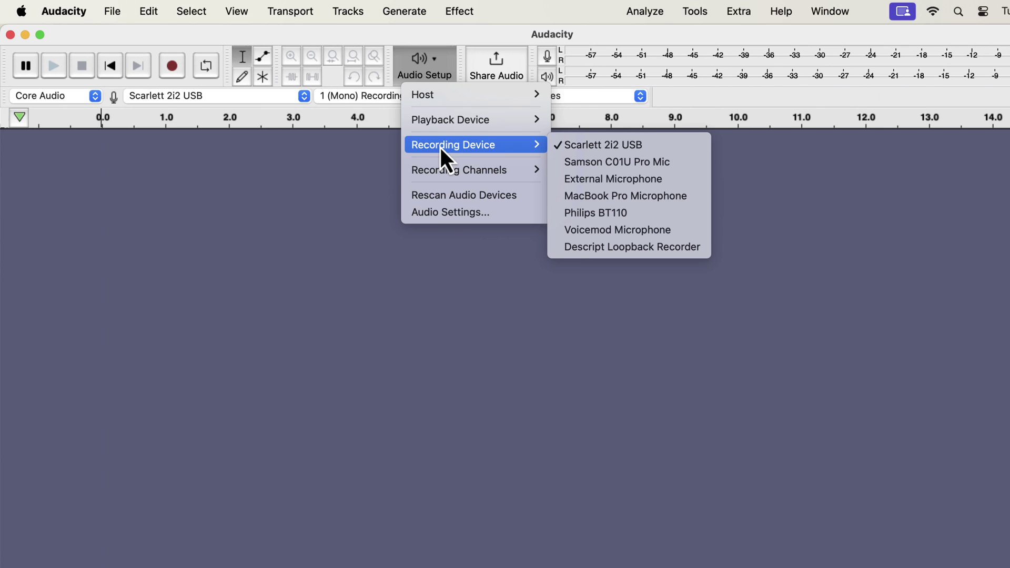
left_click(514, 201)
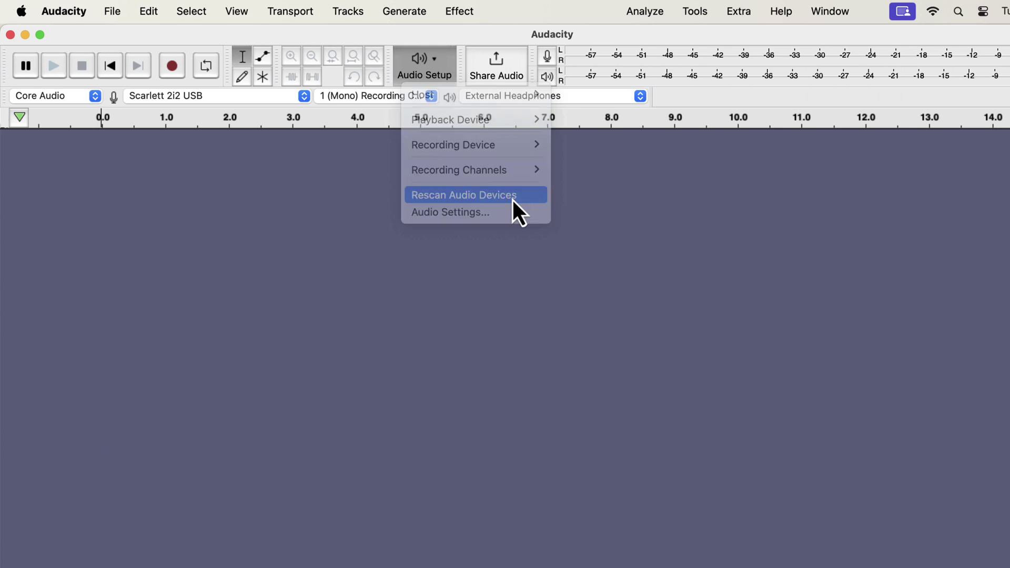
Step: Try 2 (Stereo) recording channels, then revert to 1 (Mono)
left_click(388, 98)
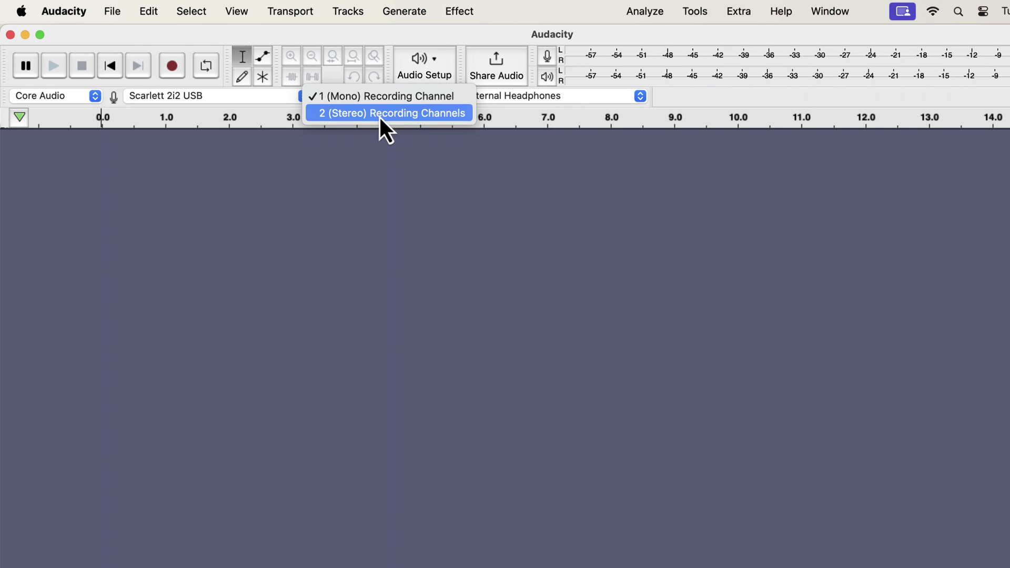
left_click(380, 118)
left_click(384, 99)
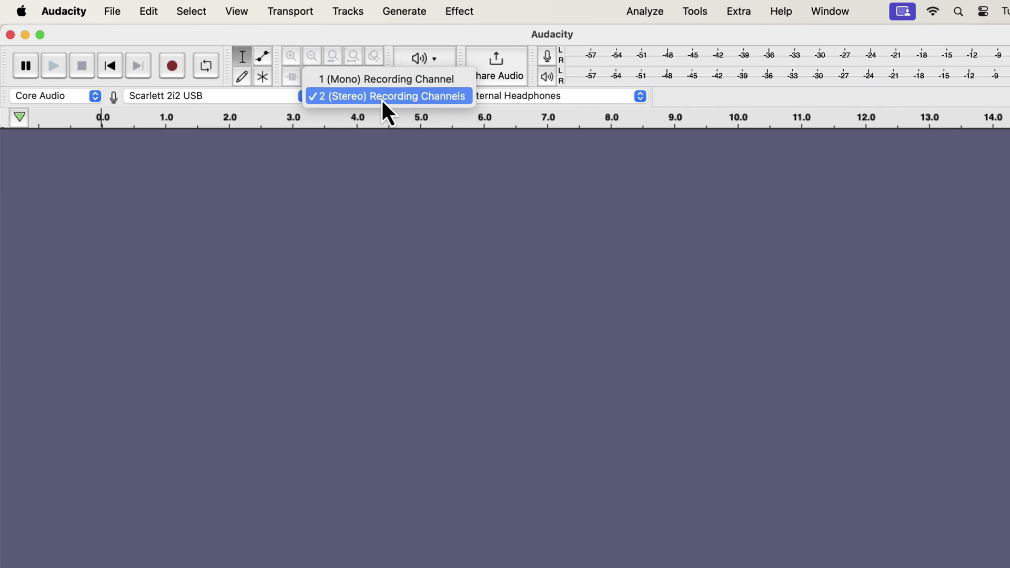
left_click(383, 82)
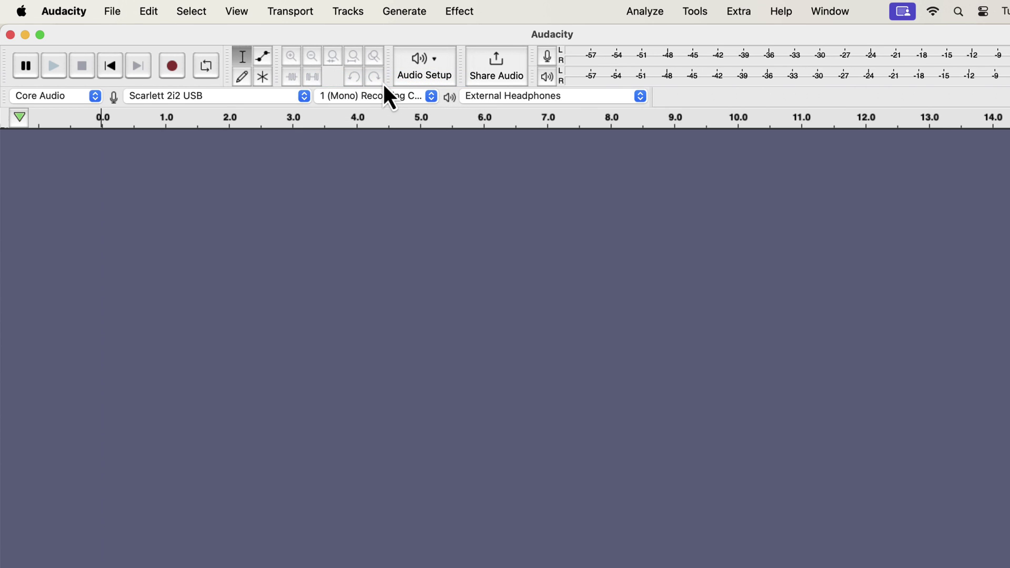
Step: Record a roughly 35-second mono speech track and select all of it
left_click(172, 67)
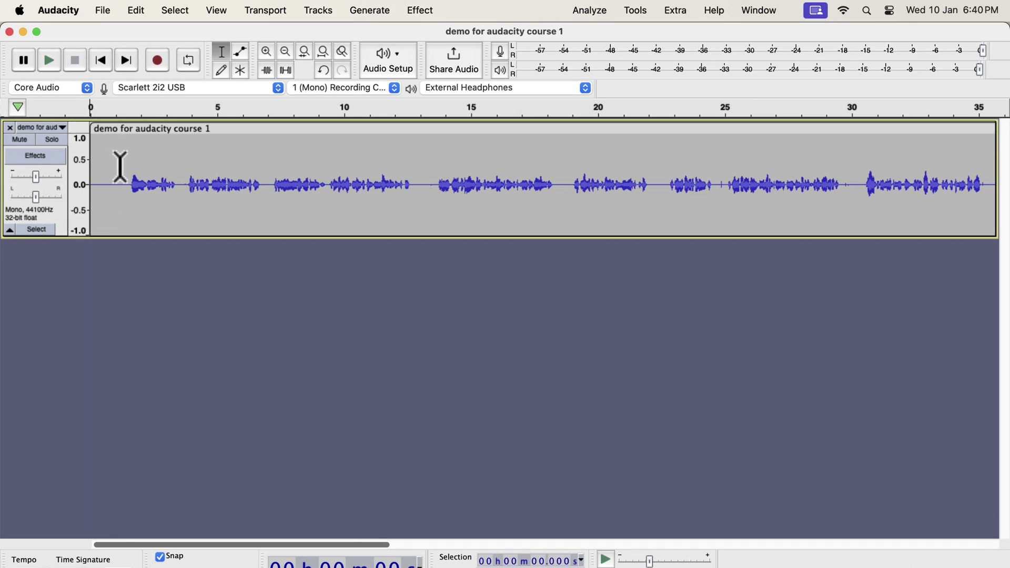
key("super+a")
Step: Duplicate the speech track with Edit > Duplicate and select the copy
left_click(136, 10)
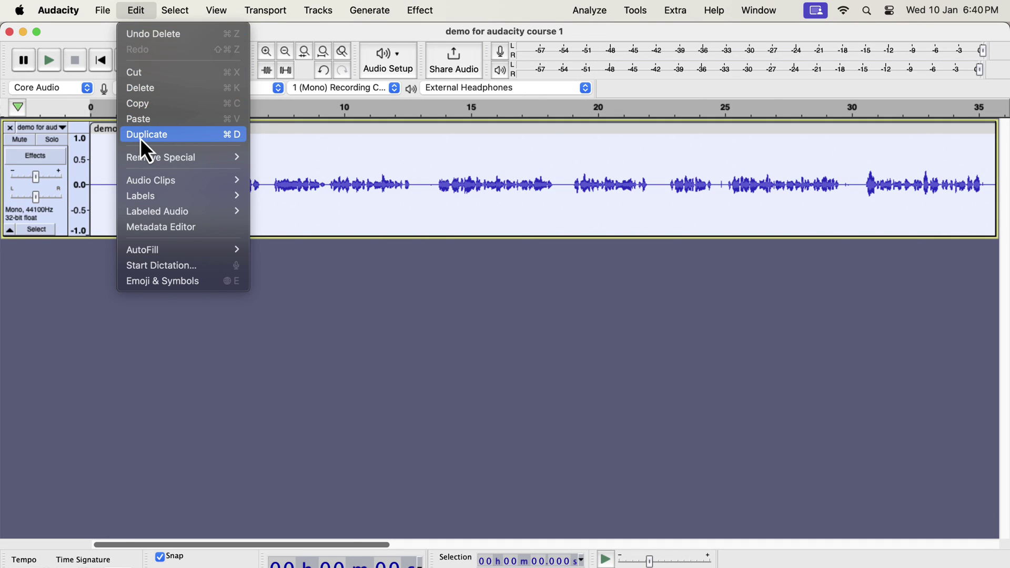
left_click(173, 137)
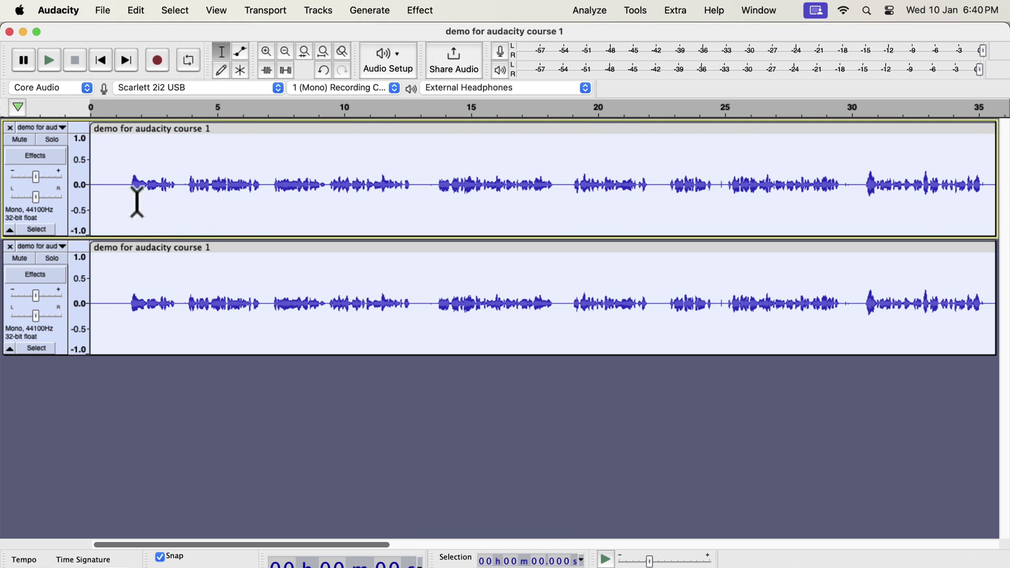
left_click(113, 275)
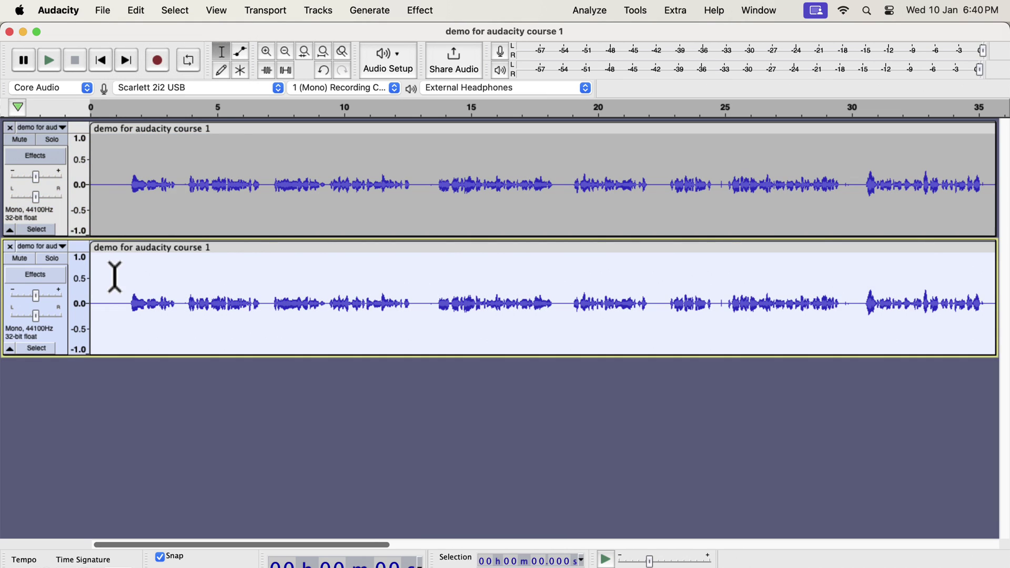
Step: Bring up Tools > Apply Macro and scroll to the Clear Vocal Improve Macro
left_click(630, 20)
mouse_move(642, 78)
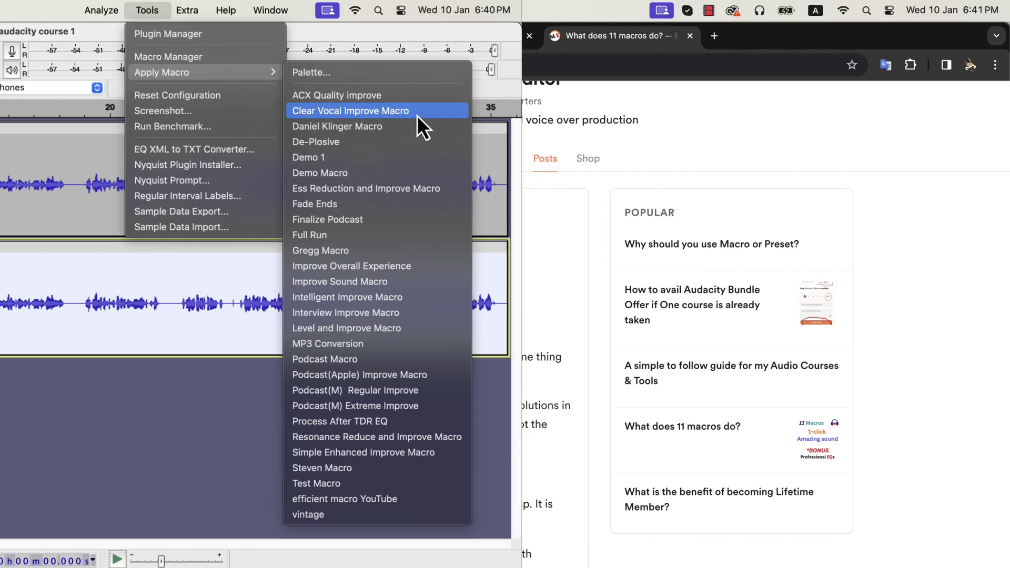
scroll(116, 328, "down", 5)
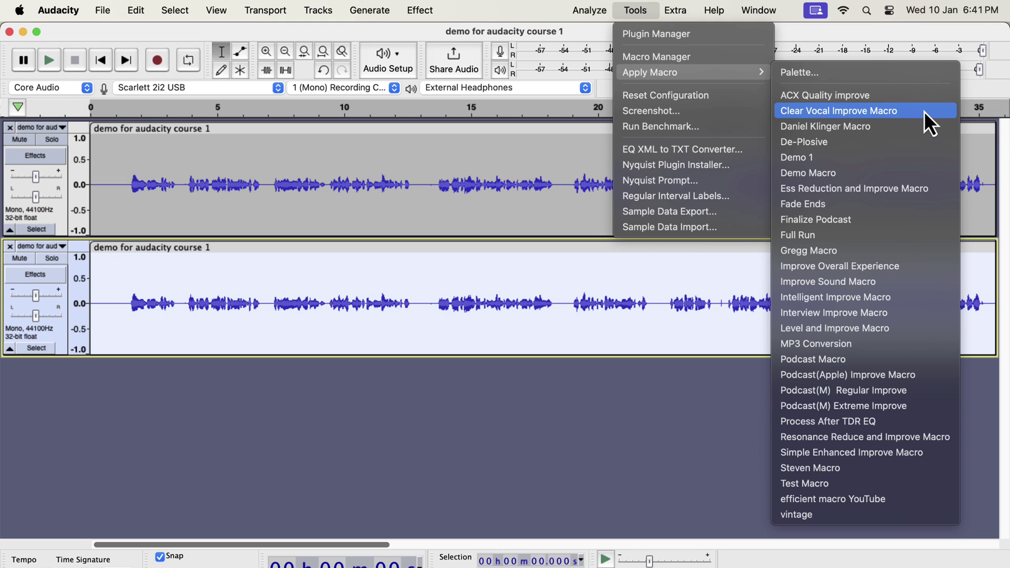
Step: Apply Clear Vocal Improve Macro to the duplicate, then solo and play the original briefly
left_click(924, 111)
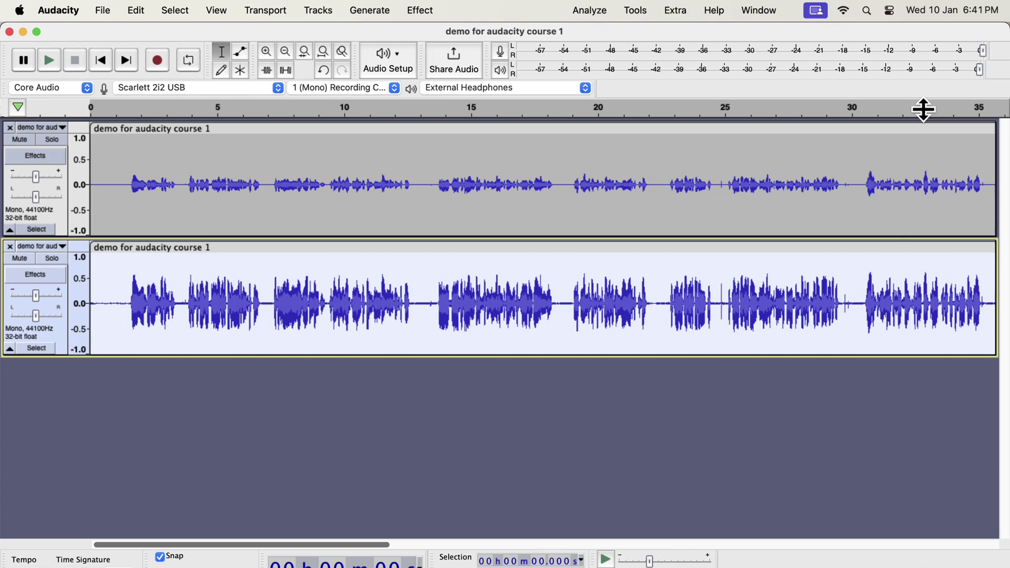
left_click(49, 140)
left_click(114, 163)
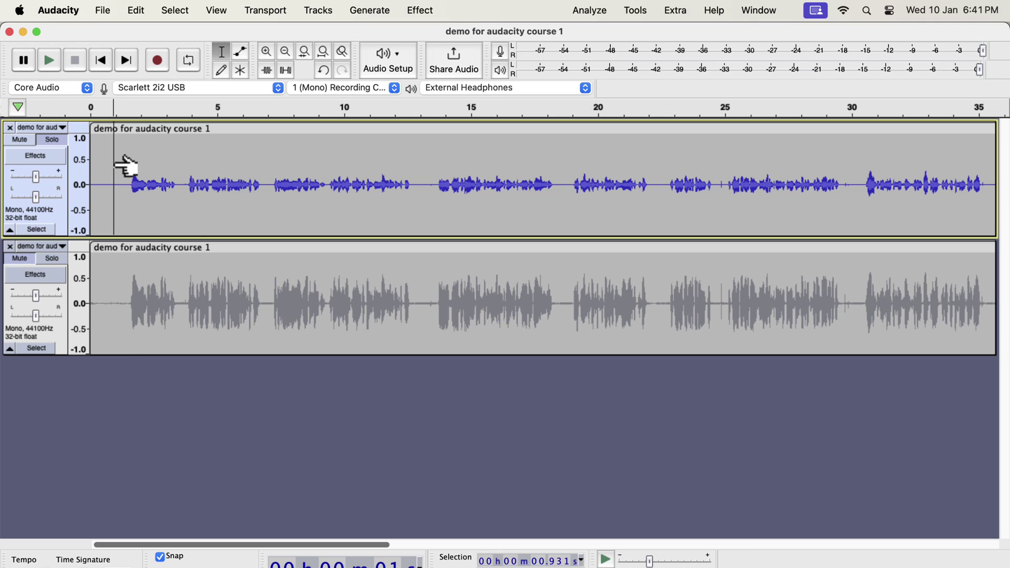
key("space")
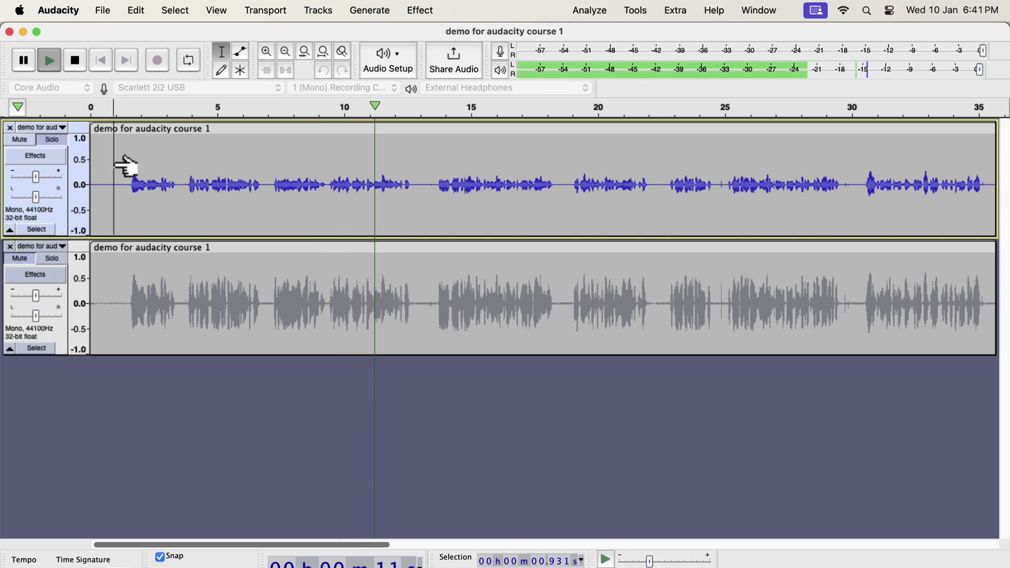
key("space")
Step: Solo and play the processed duplicate, then switch the solo to the original track
left_click(57, 258)
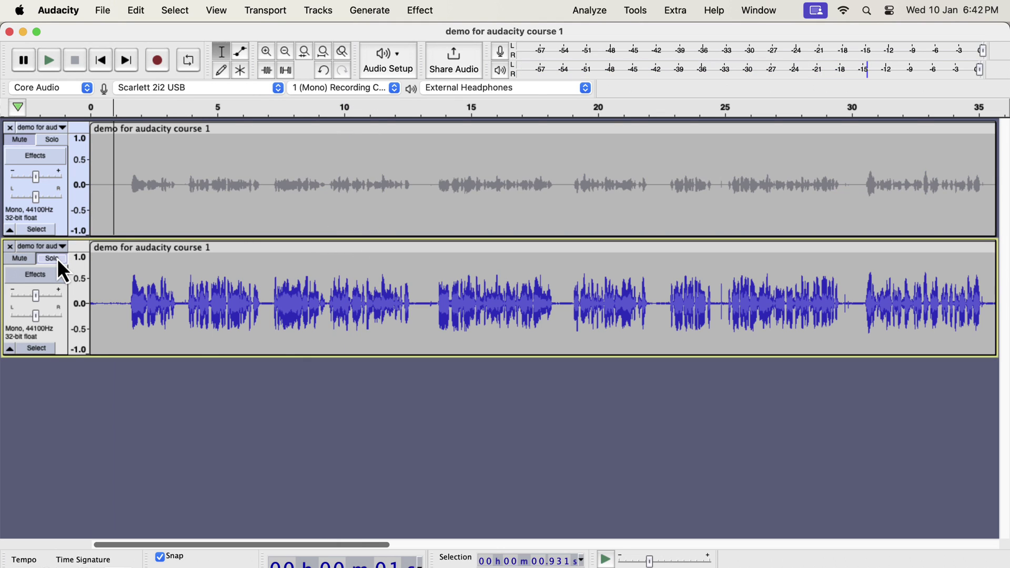
key("space")
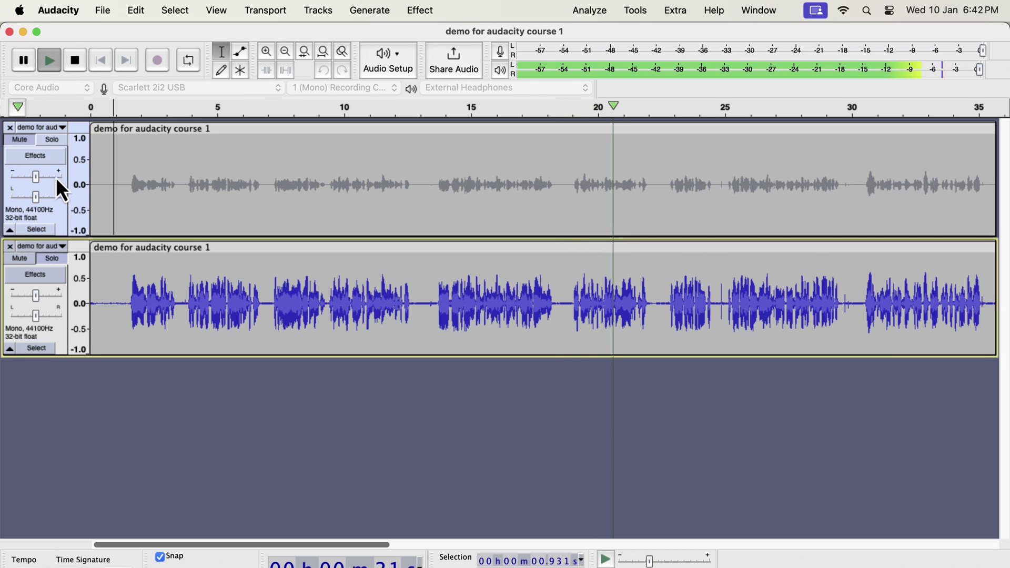
left_click(55, 140)
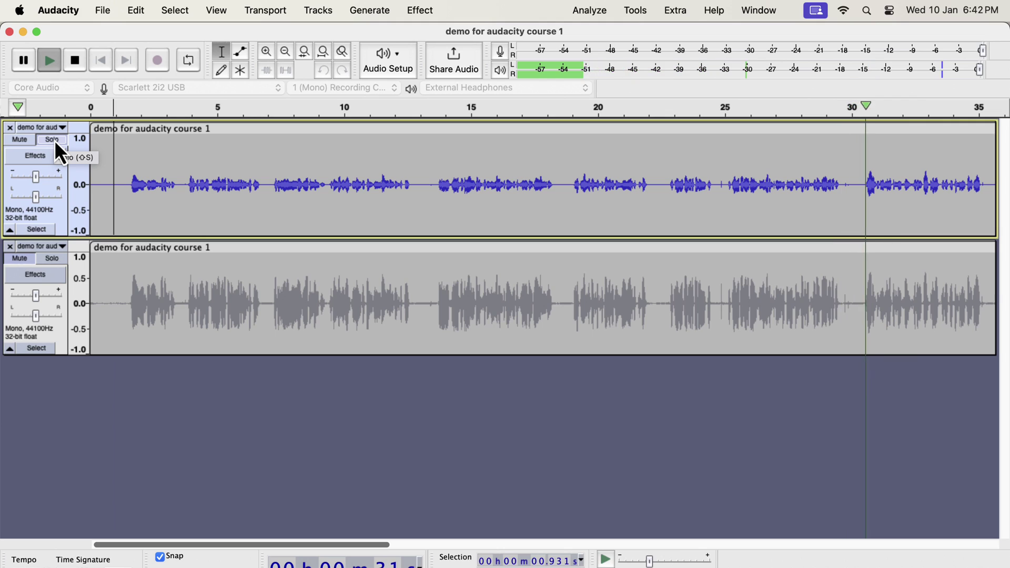
Step: Solo track 1, then solo only track 2, the processed duplicate, and stop playback
left_click(55, 141)
left_click(50, 262)
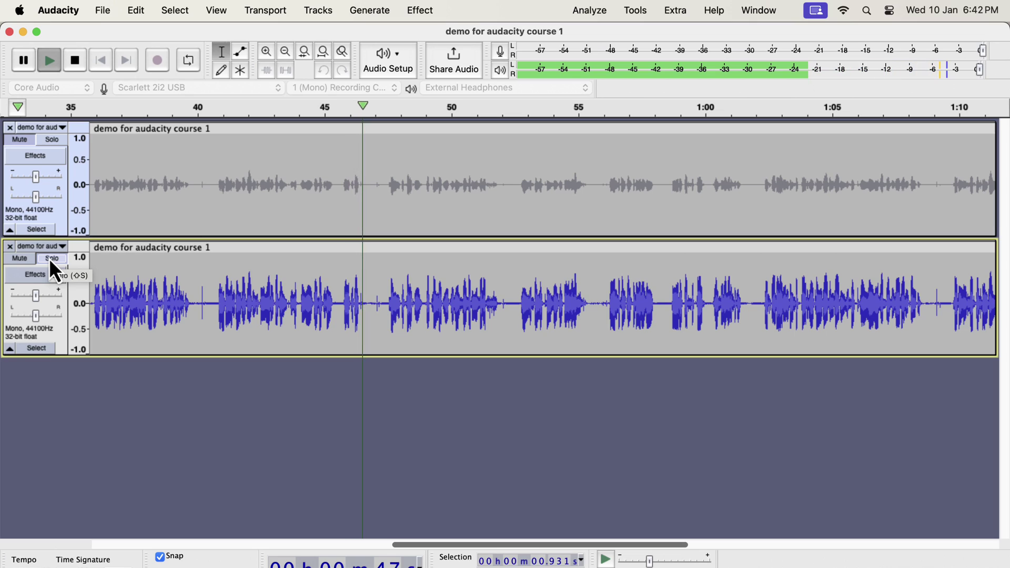
key("space")
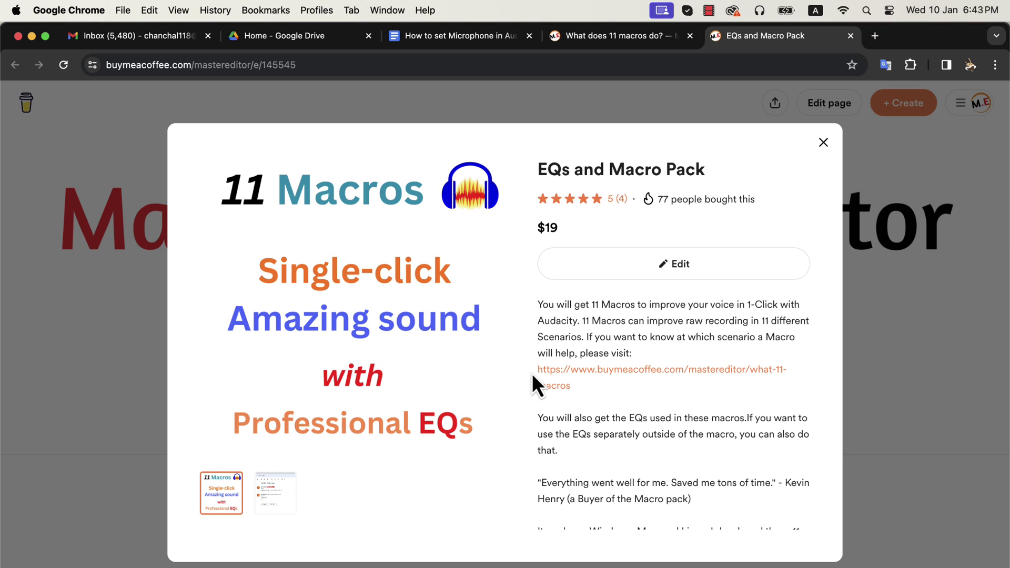
scroll(532, 373, "down", 5)
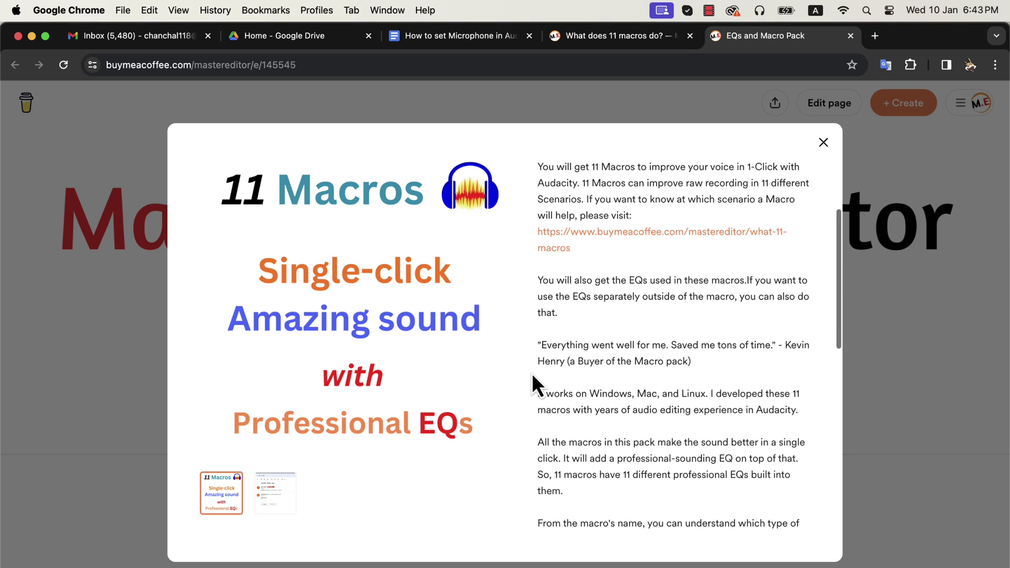
scroll(532, 374, "down", 10)
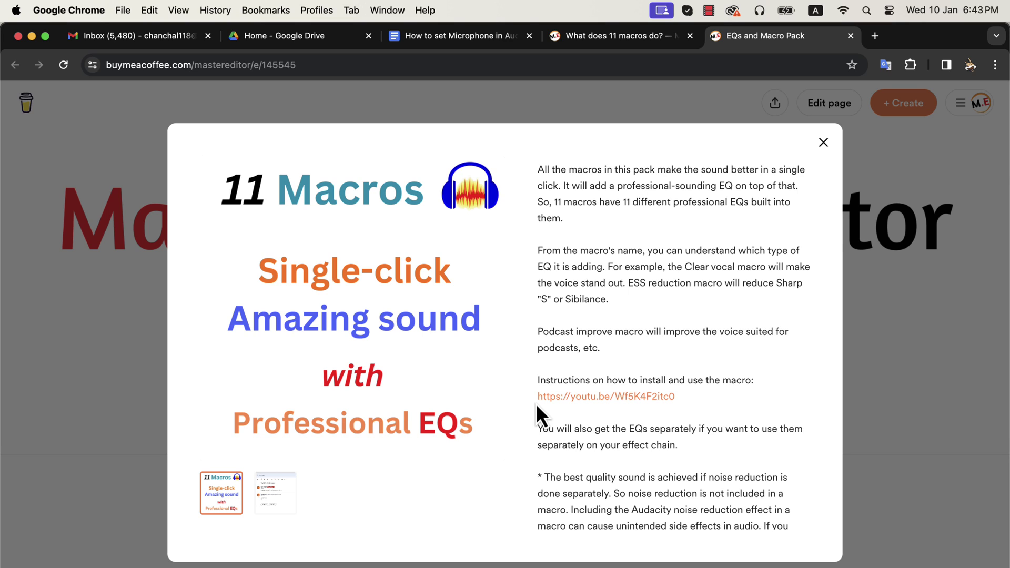
Step: In Finder, open Macros and EQs > Macros to list the 11 macro files, then return to Audacity
key("super+Tab")
key("super+Tab")
key("super+Tab")
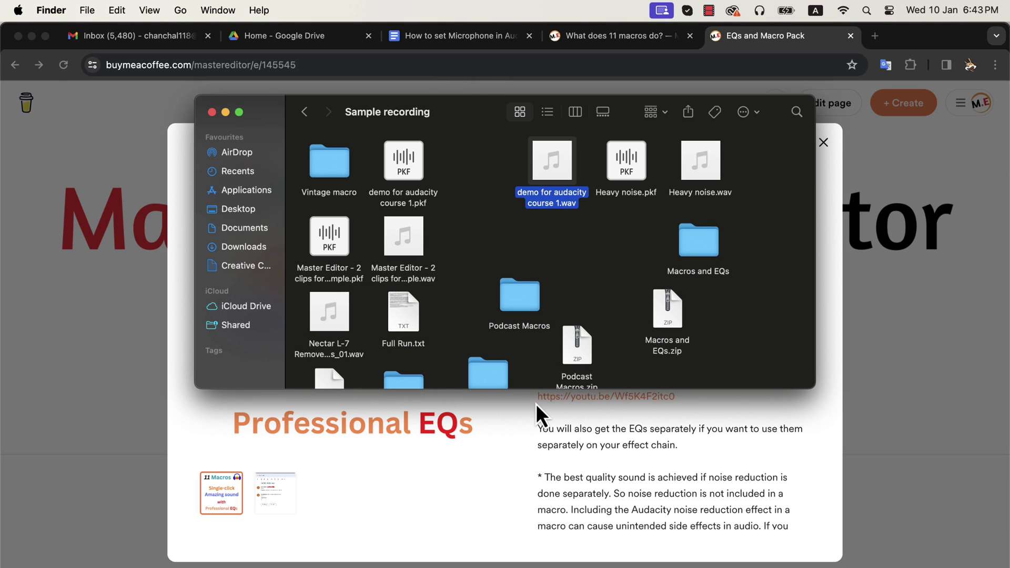
left_click(671, 331)
left_click(668, 347)
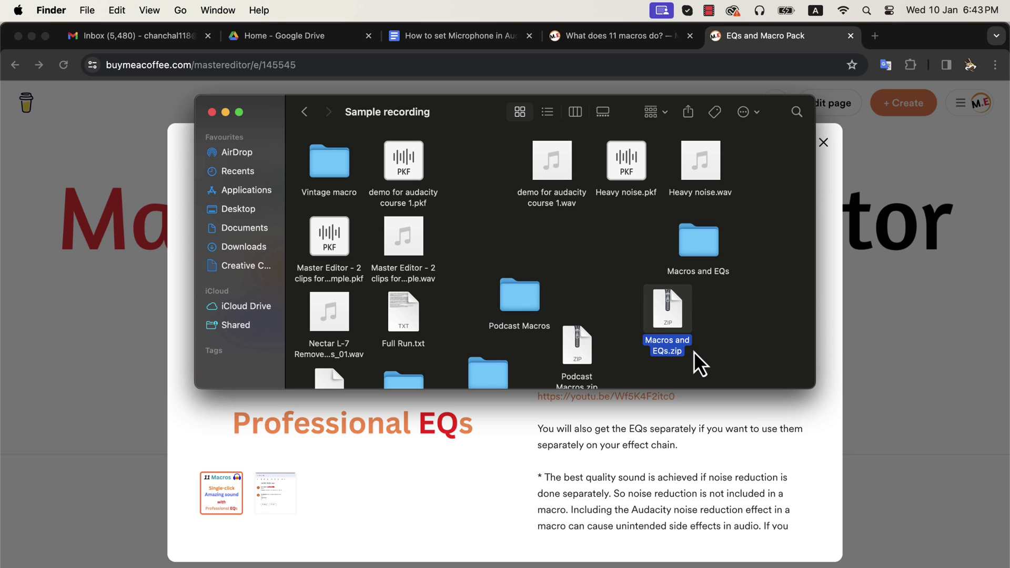
double_click(690, 245)
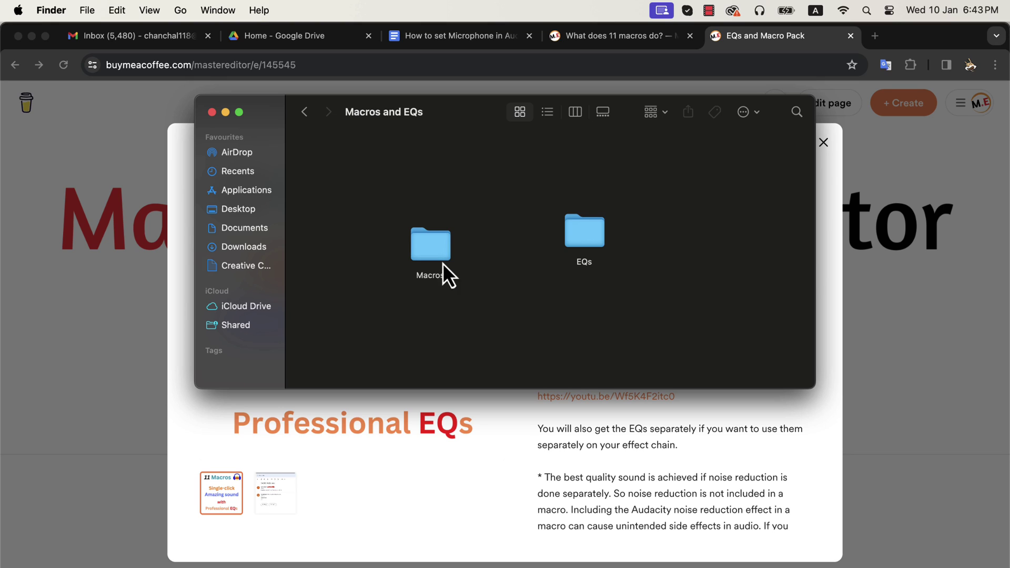
double_click(423, 254)
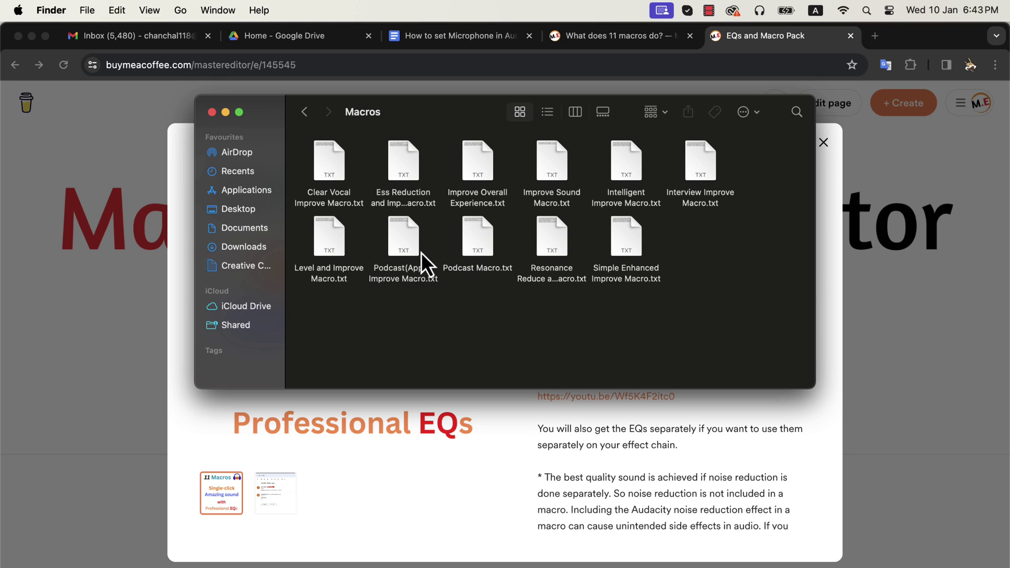
key("super+Tab")
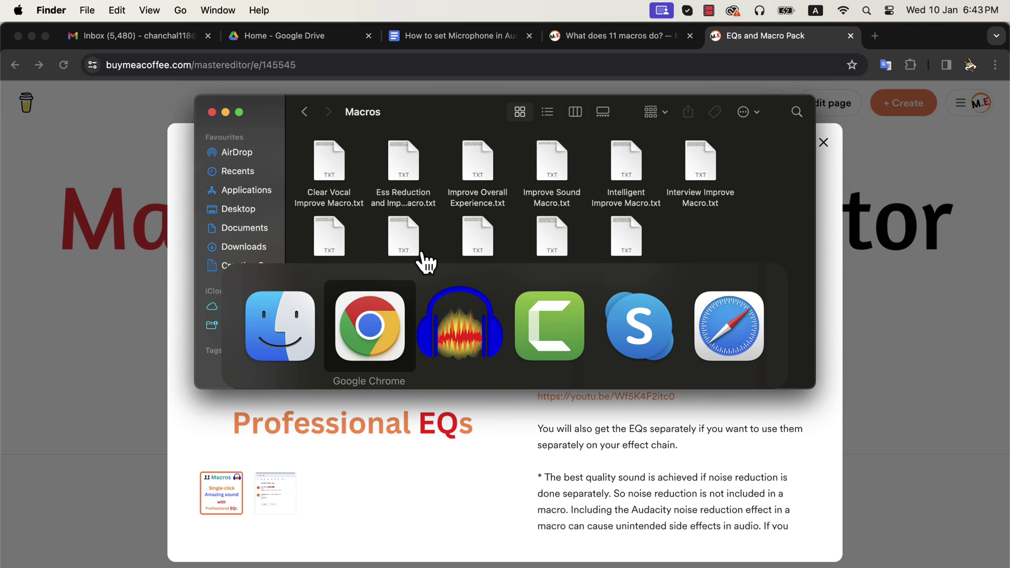
key("super+Tab")
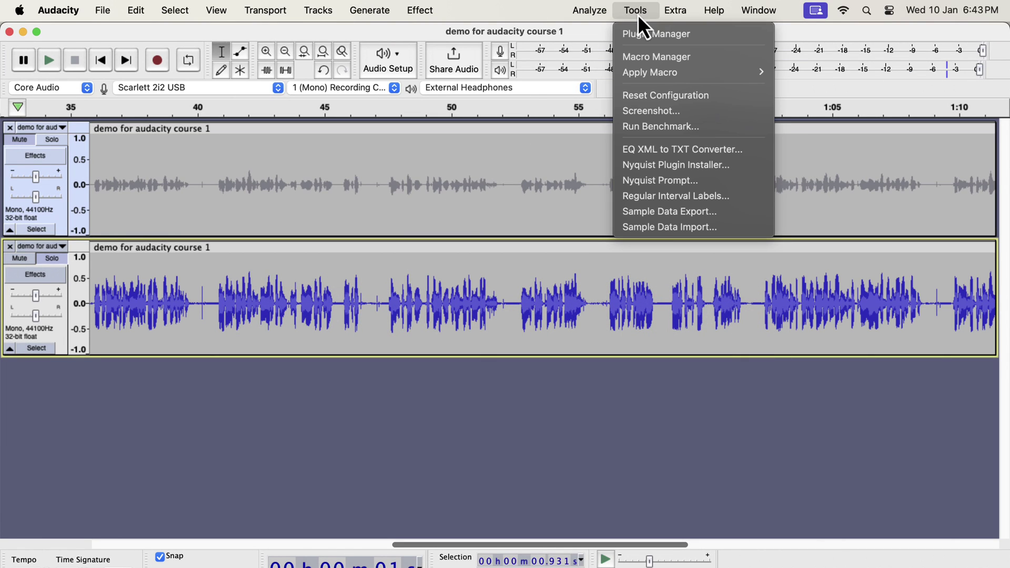
Step: Import 'Improve Overall Experience.txt' through the Macro Manager, keeping the existing macro instead of replacing it
left_click(635, 57)
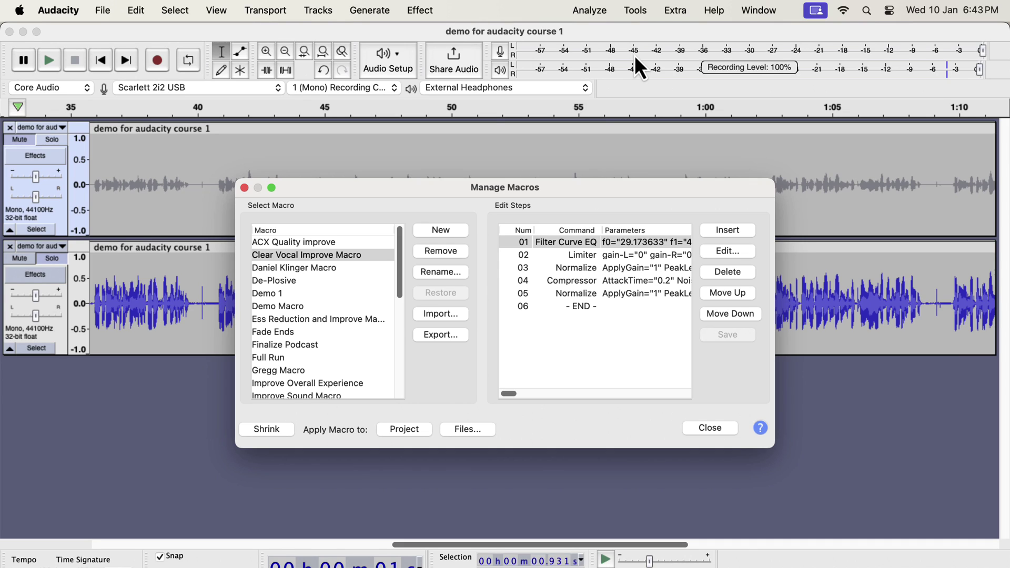
left_click(439, 314)
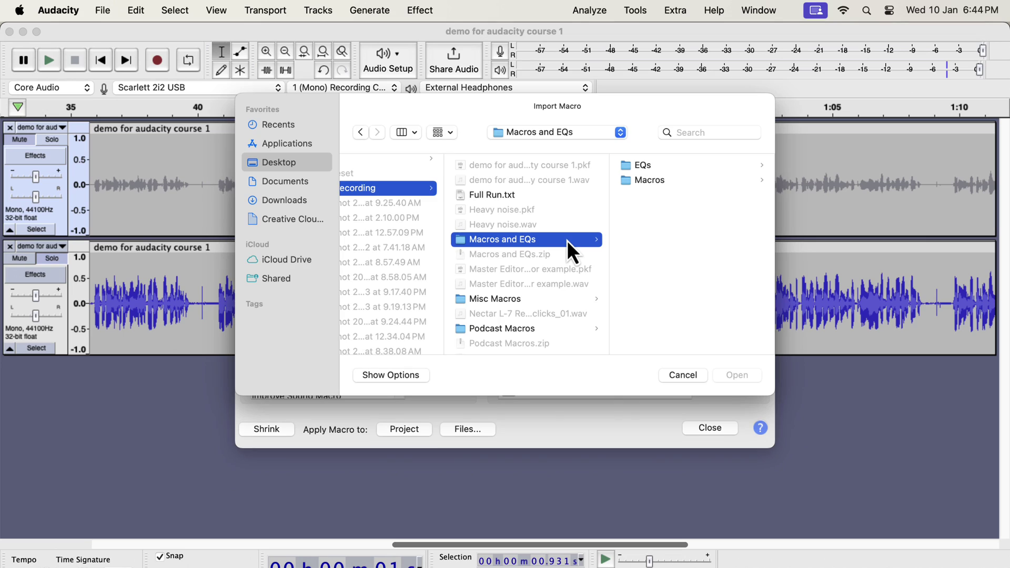
left_click(656, 181)
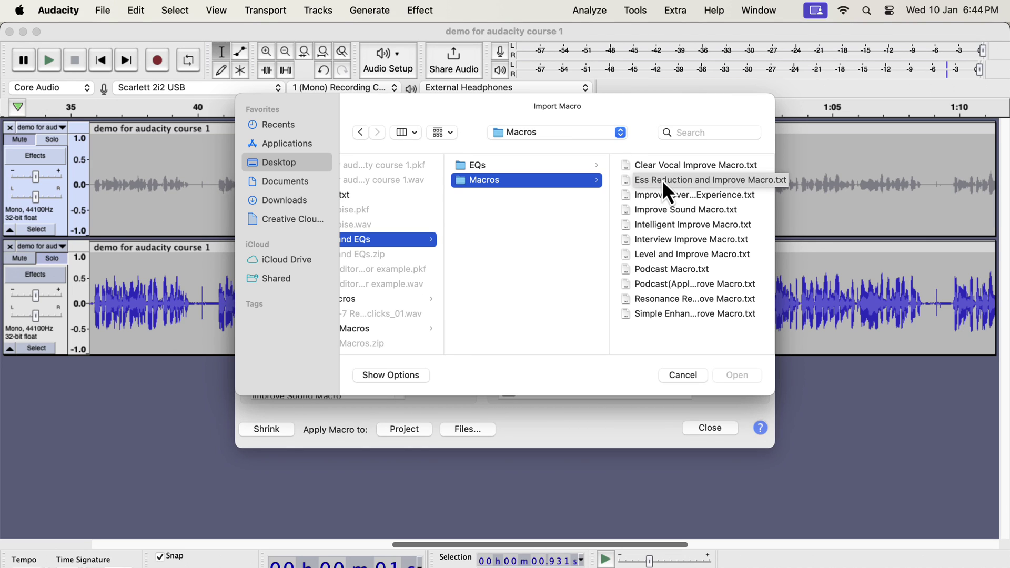
left_click(665, 166)
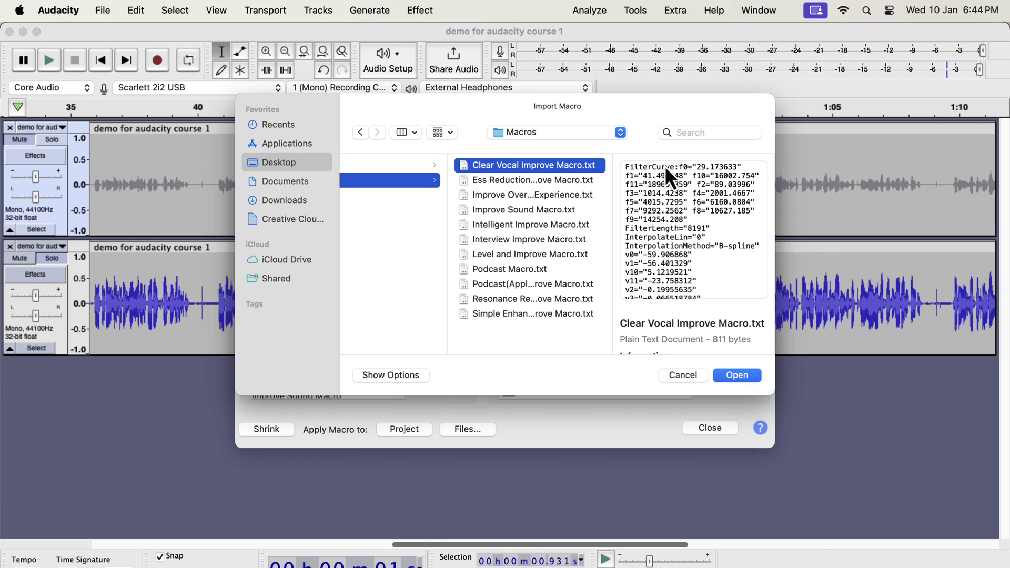
left_click(564, 182)
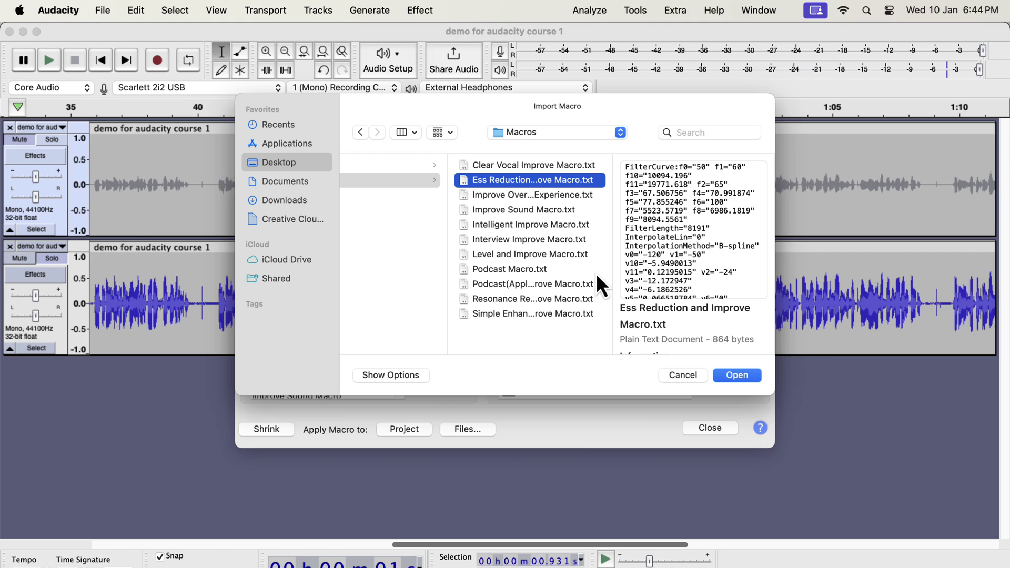
left_click(564, 197)
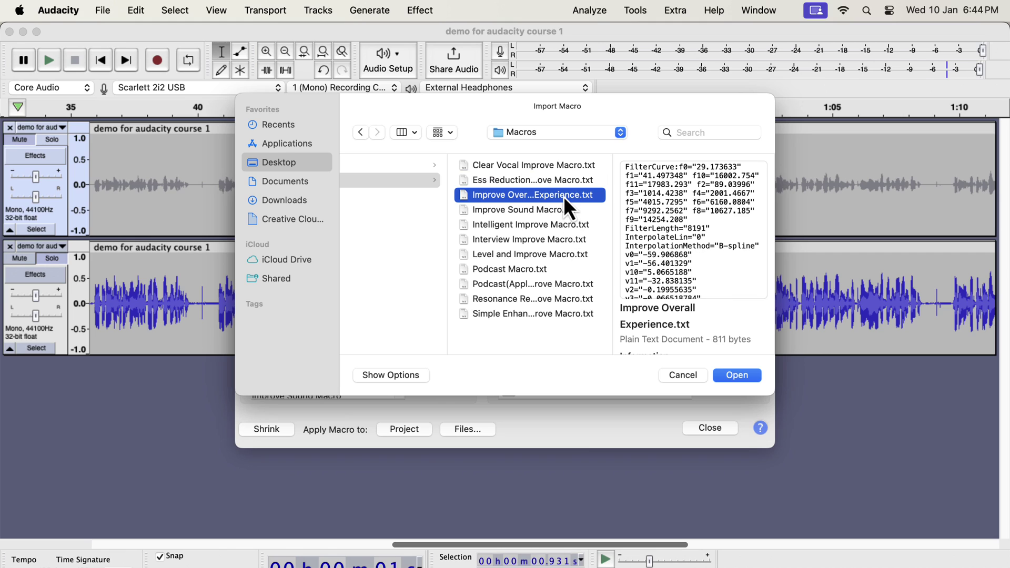
left_click(726, 375)
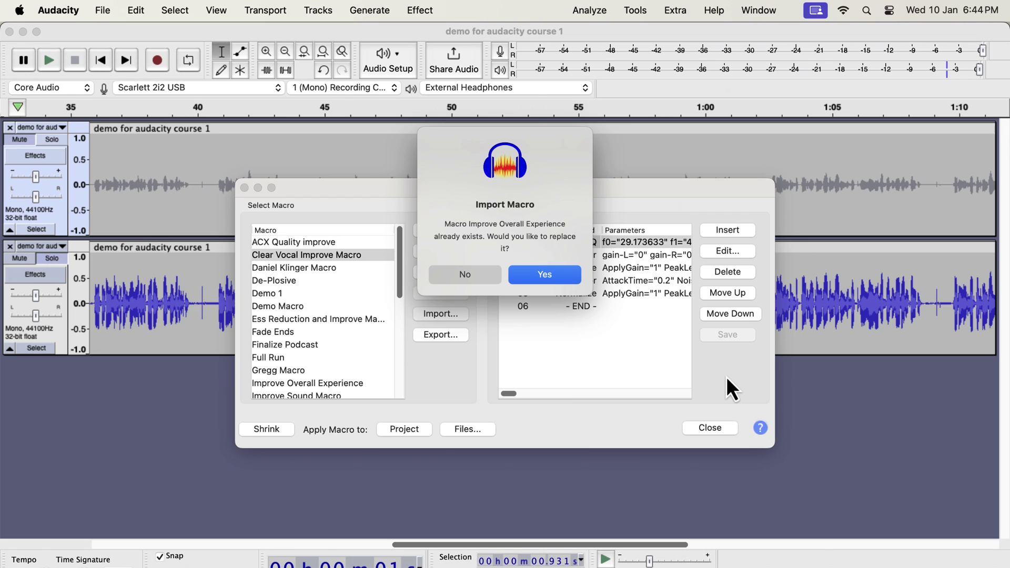
left_click(466, 276)
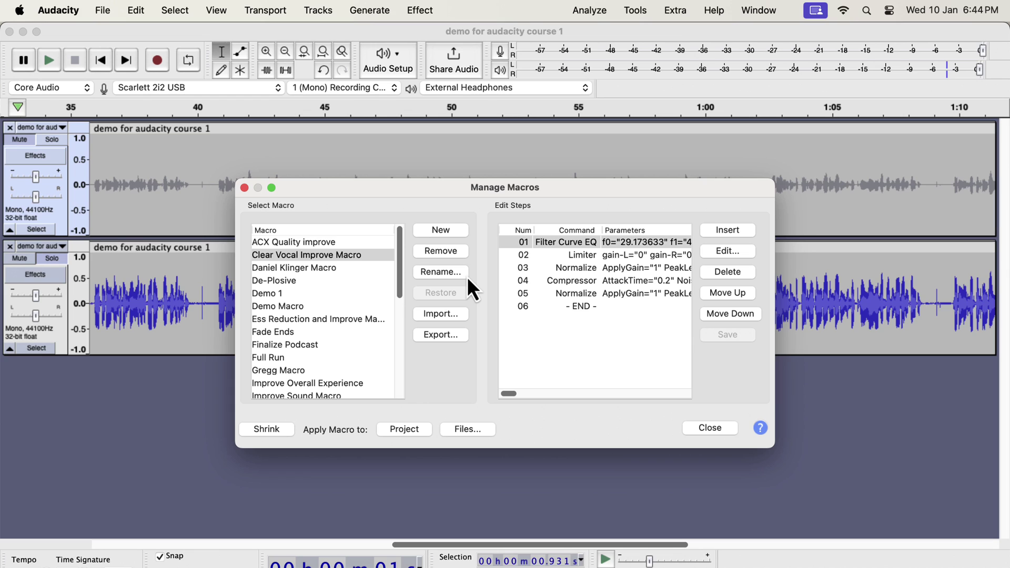
key("super+Tab")
key("super+Tab")
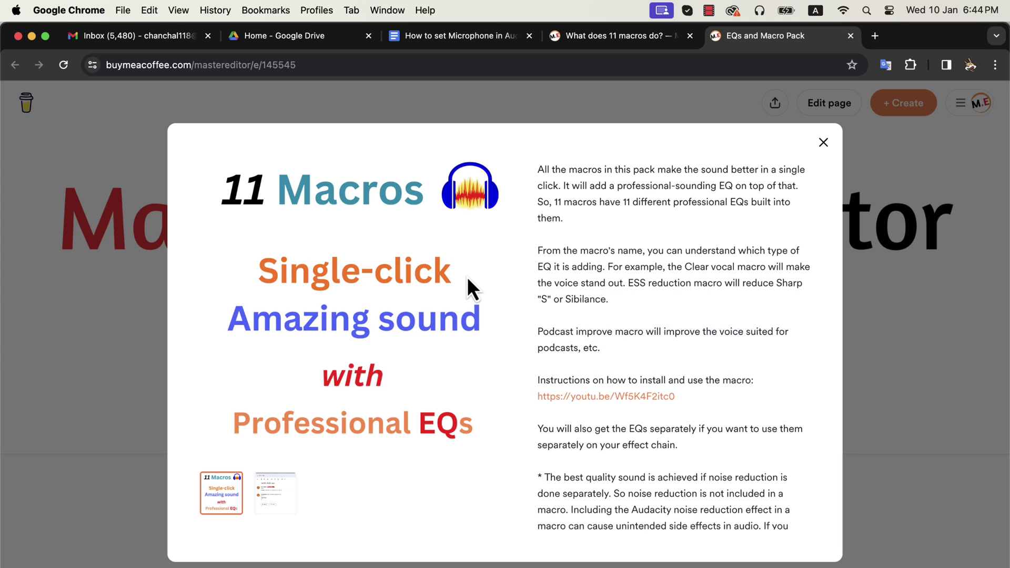